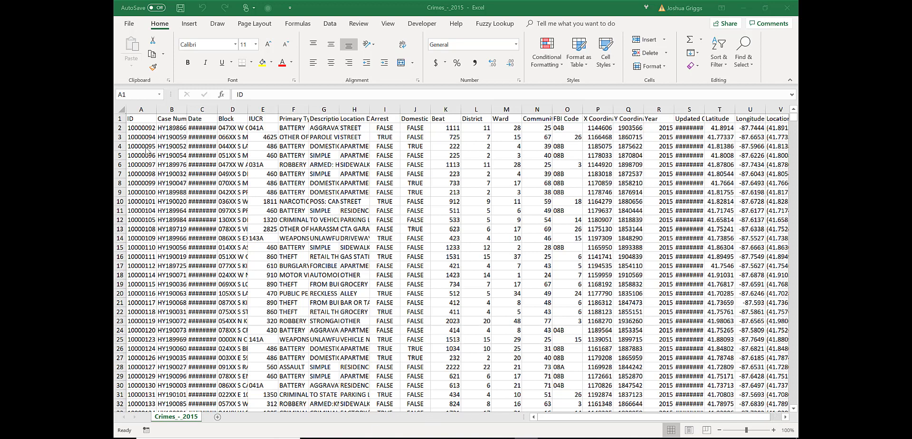
Browse the crime data: jump to the last row, return to the top, and step across the headers and first record
click(139, 122)
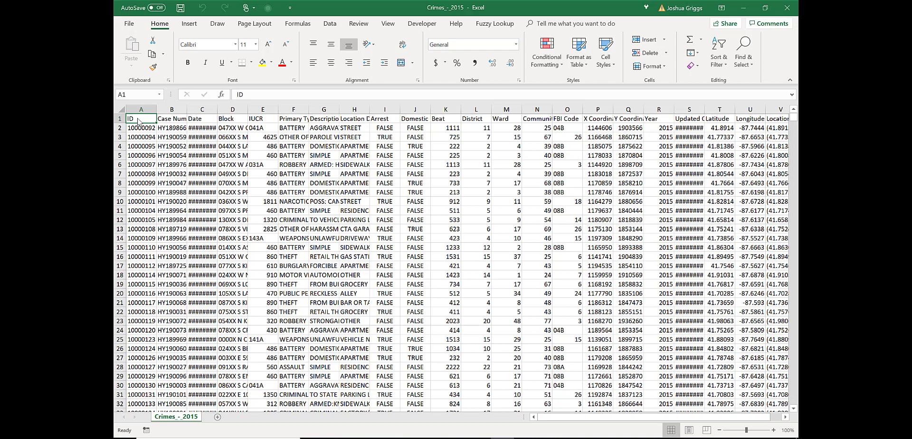
key(ctrl+Down)
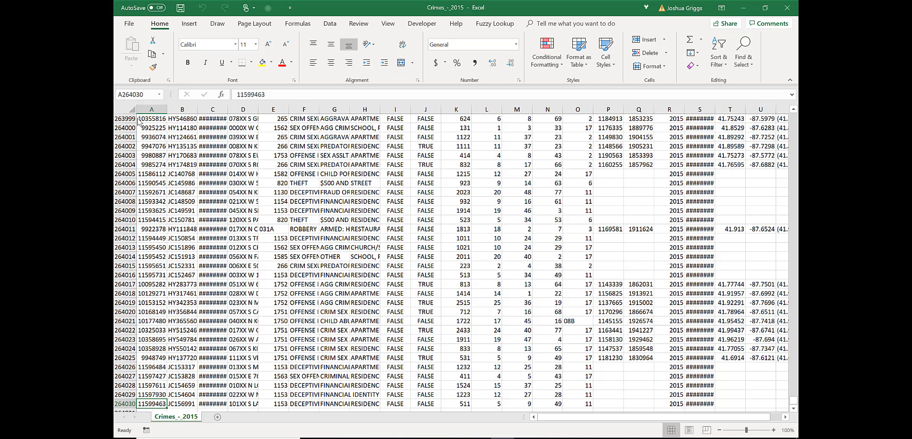
key(ctrl+Home)
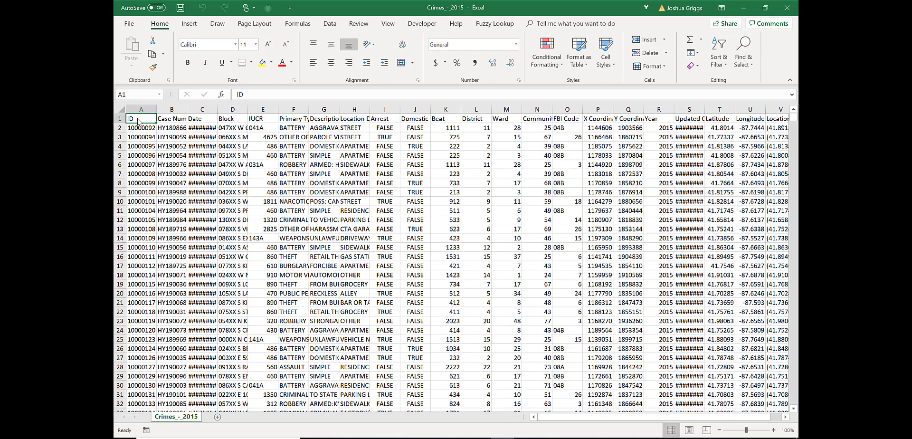
key(Right)
key(Right)
key(Right)
key(Right)
key(Right)
key(Right)
key(Right)
key(Right)
key(Right)
key(Right)
key(Right)
key(Right)
key(Right)
key(Right)
key(Right)
key(Right)
key(Right)
key(Right)
key(Right)
key(Right)
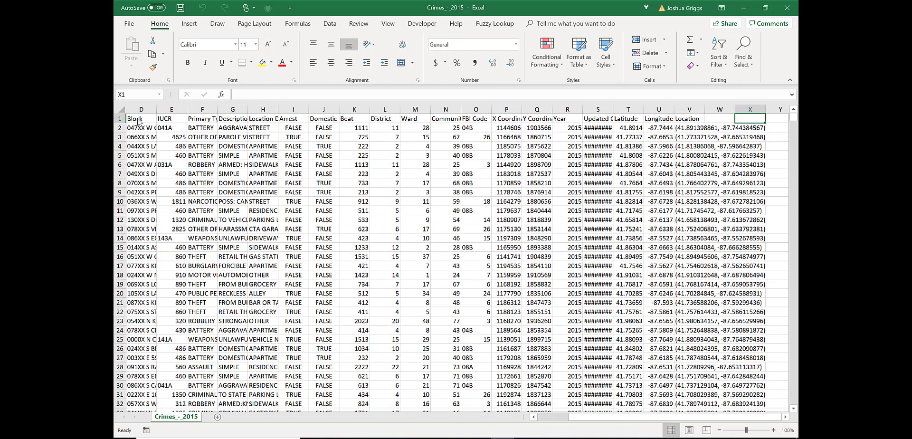
key(Right)
key(Left)
key(Left)
key(Left)
key(Left)
key(Left)
key(Left)
key(Left)
key(Left)
key(Left)
key(Left)
key(Left)
key(Left)
key(Left)
key(Left)
key(Left)
key(Left)
key(Left)
key(Left)
key(Left)
key(Left)
key(Left)
key(Left)
key(Left)
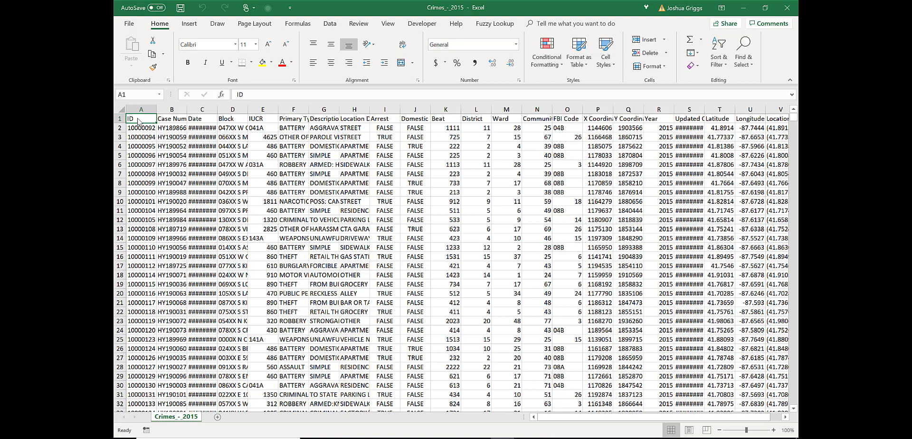
key(Down)
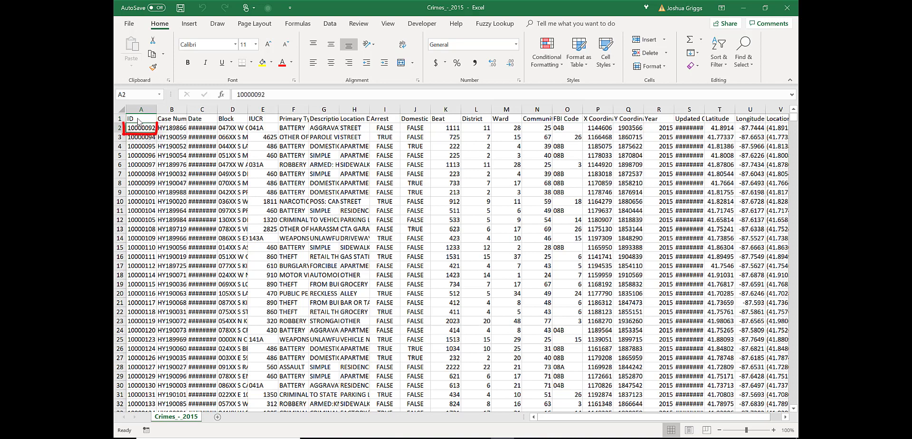
key(Right)
key(Right)
key(Right)
key(Right)
key(Right)
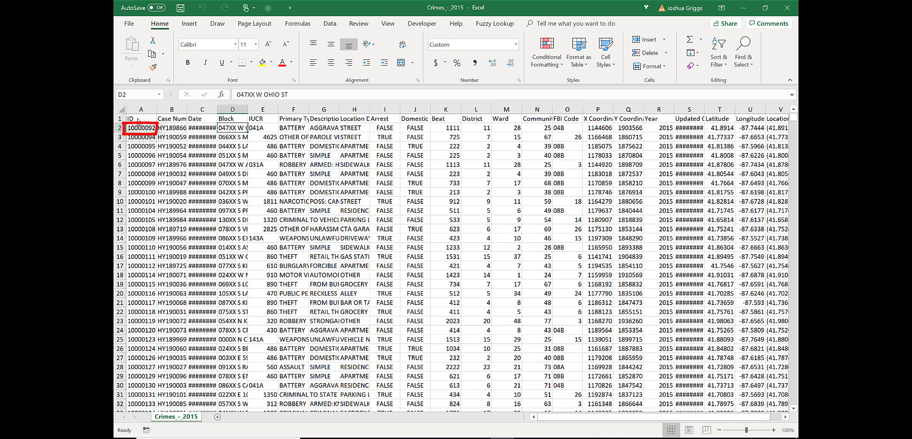
key(Left)
key(Left)
key(Left)
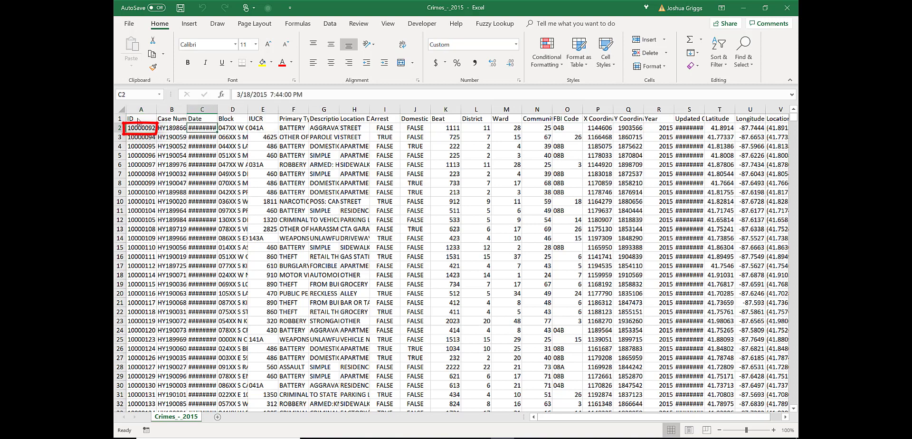
Auto-fit the Date column so full dates replace ####, then check the first record's descriptions
click(216, 108)
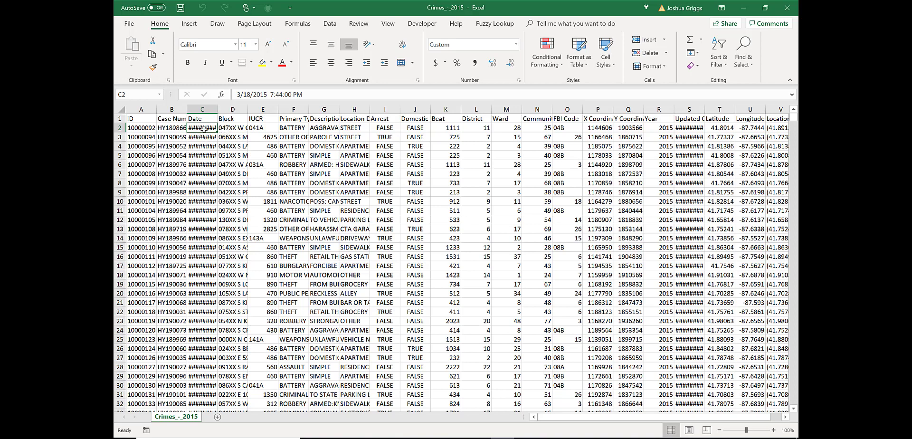
double_click(218, 109)
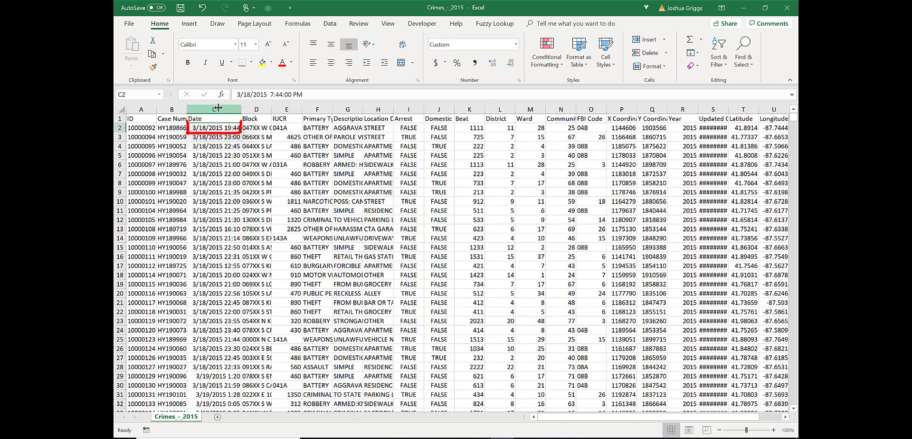
click(359, 127)
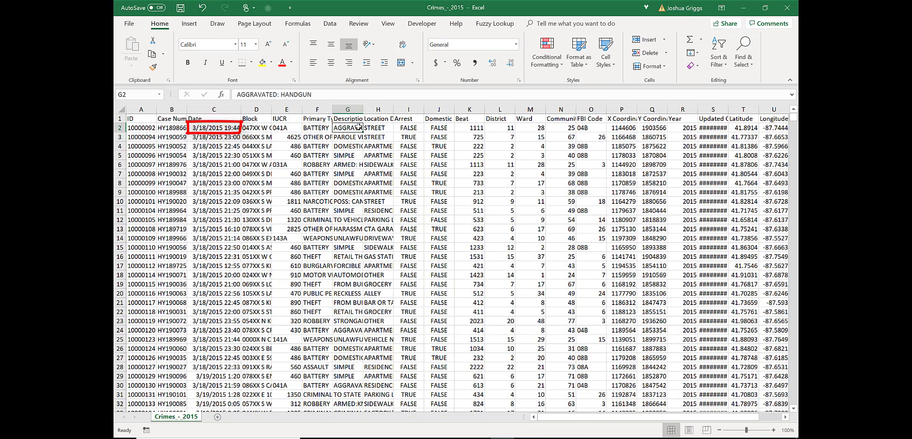
click(367, 128)
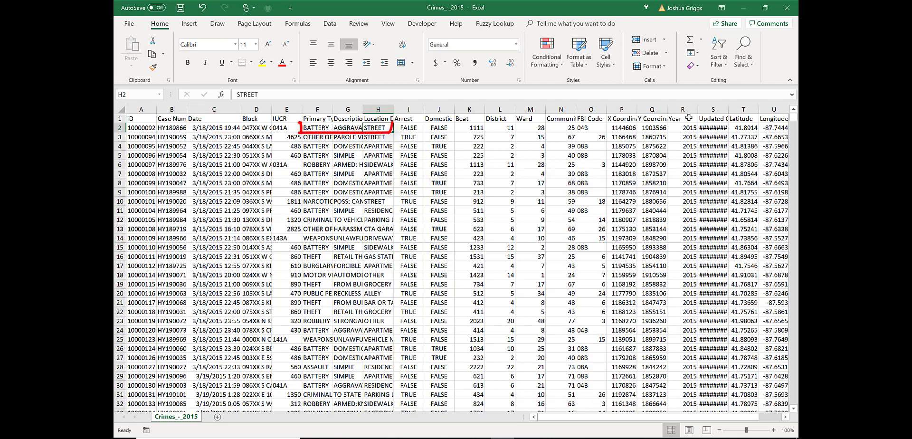
Inspect the first record's latitude, longitude and combined Location values
click(755, 128)
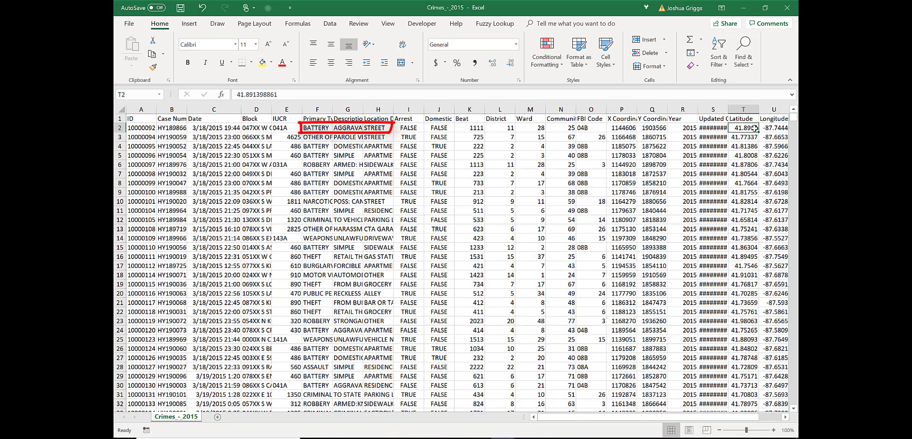
key(Right)
key(Left)
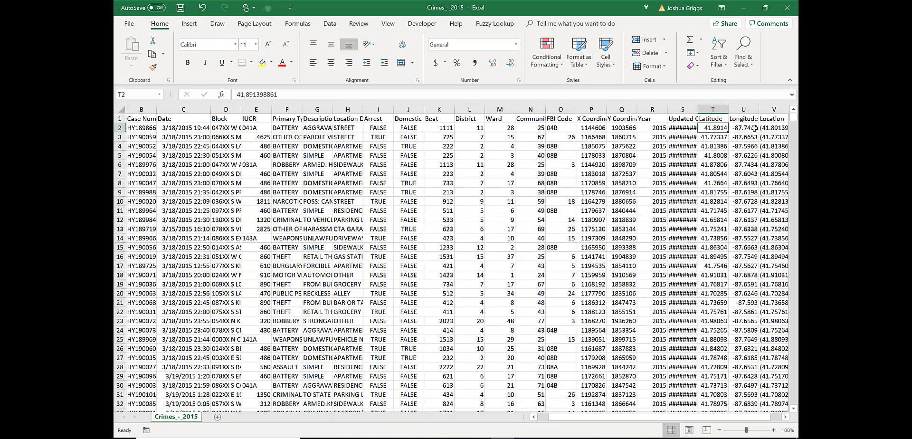
key(Right)
key(Left)
key(Right)
key(Right)
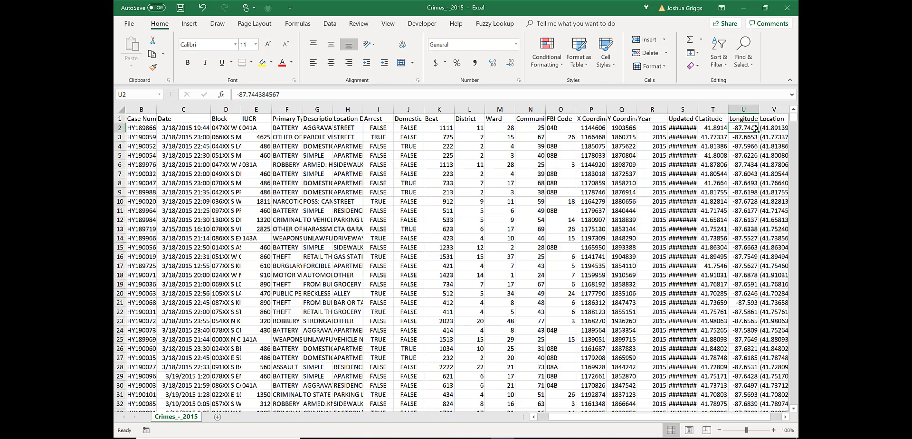
key(Left)
key(Left)
key(Left)
key(Left)
key(Left)
key(Left)
key(Left)
key(Left)
key(Left)
key(Left)
key(Left)
key(Left)
key(Left)
key(Left)
key(Left)
key(Left)
key(Left)
key(Left)
key(Left)
key(Left)
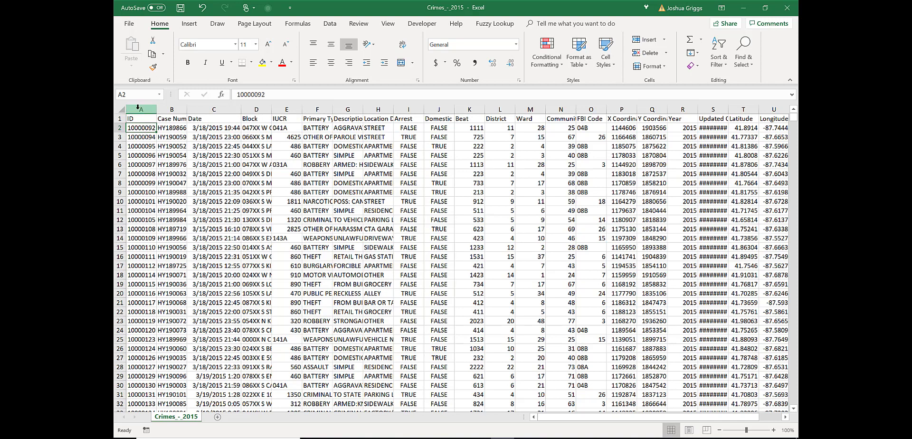
Delete the ID and Case Number columns
click(139, 110)
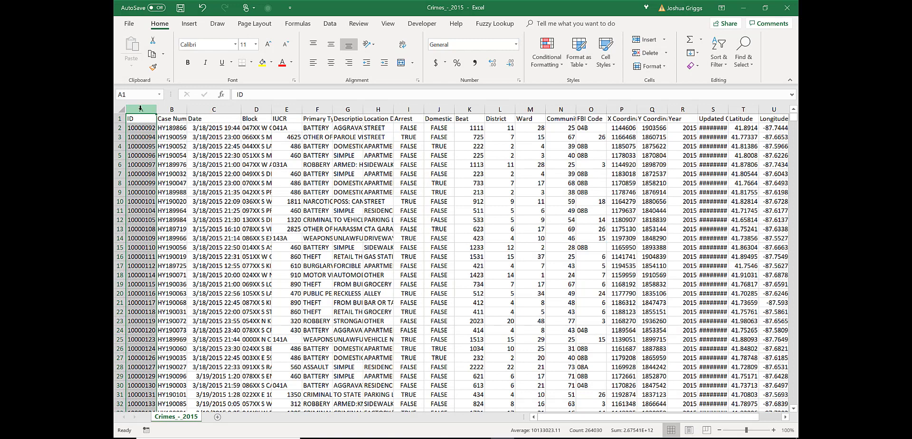
right_click(140, 109)
click(183, 190)
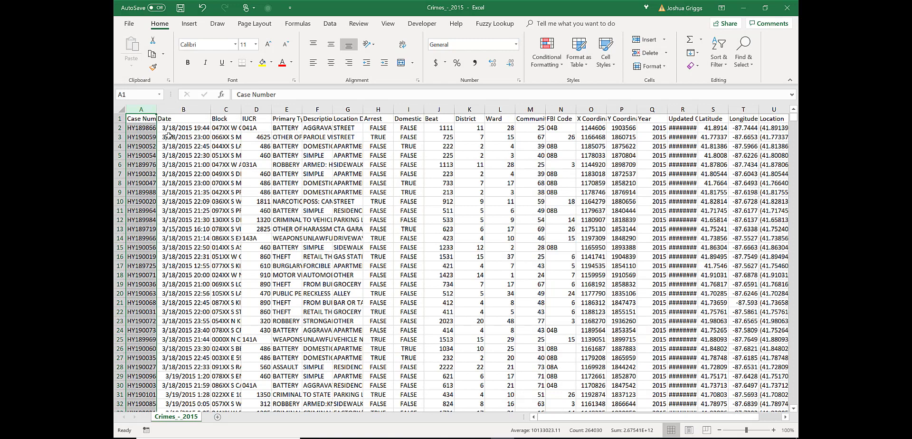
right_click(140, 109)
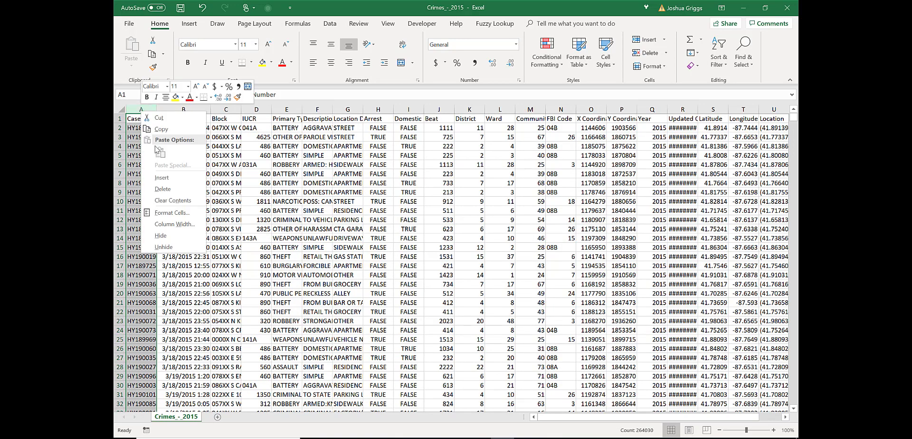
click(158, 192)
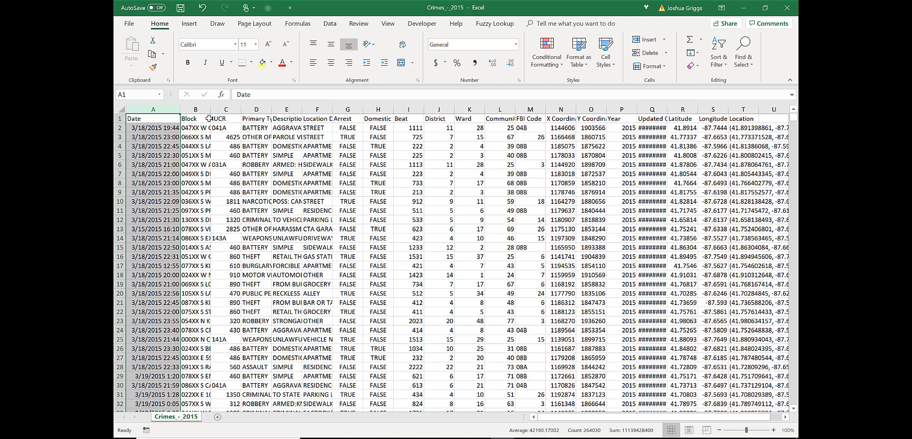
Delete the Block and IUCR columns so Date and Primary Type lead the sheet
click(201, 129)
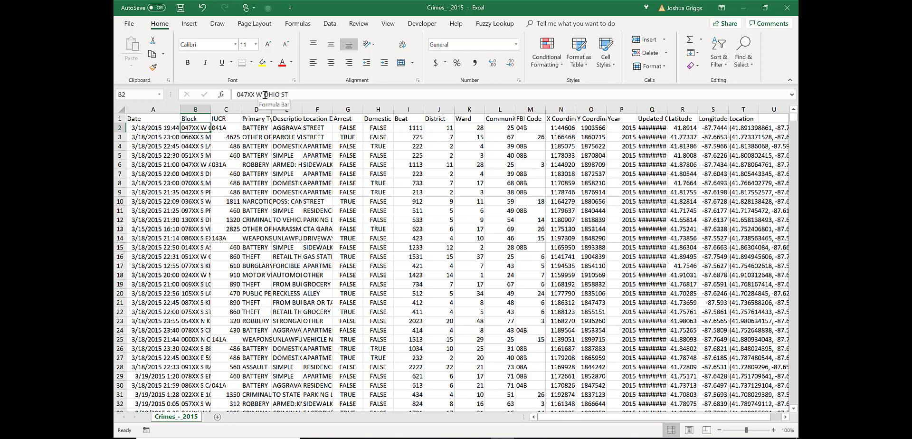
click(200, 108)
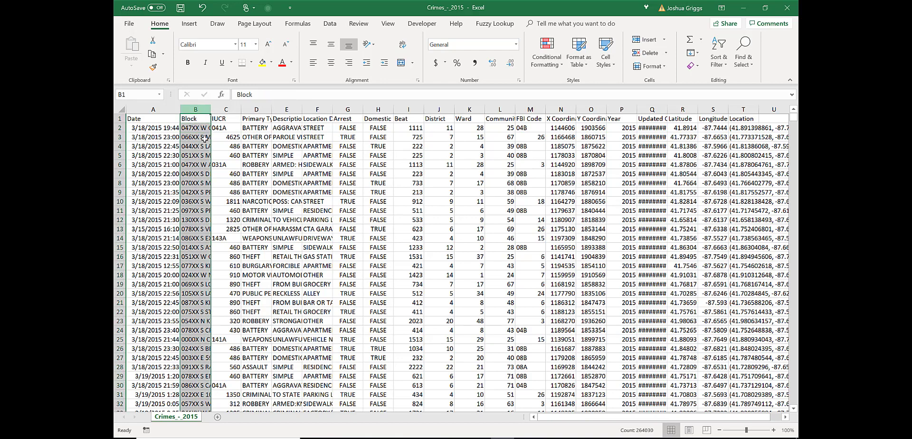
right_click(200, 109)
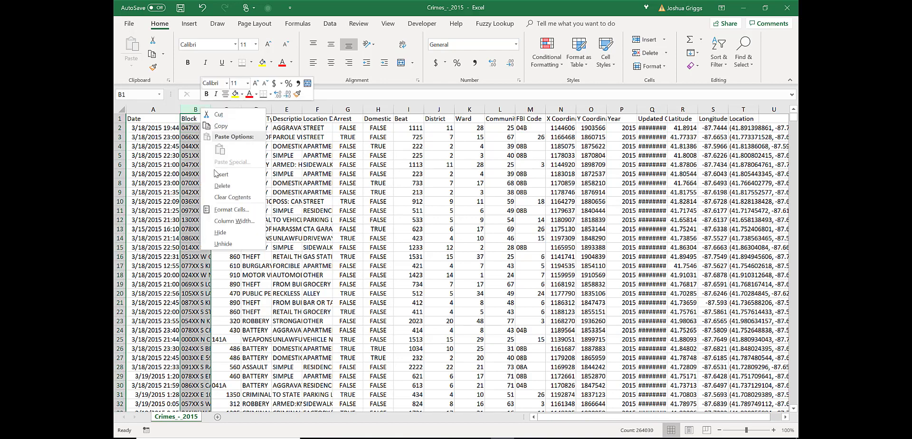
click(214, 186)
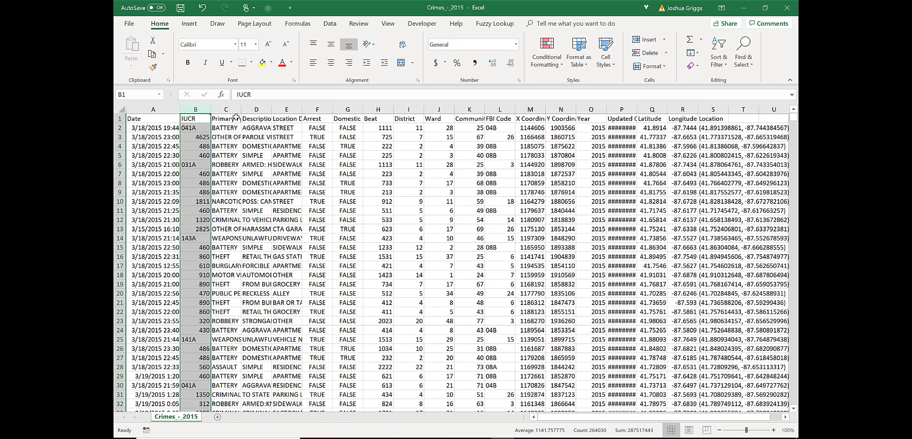
right_click(190, 107)
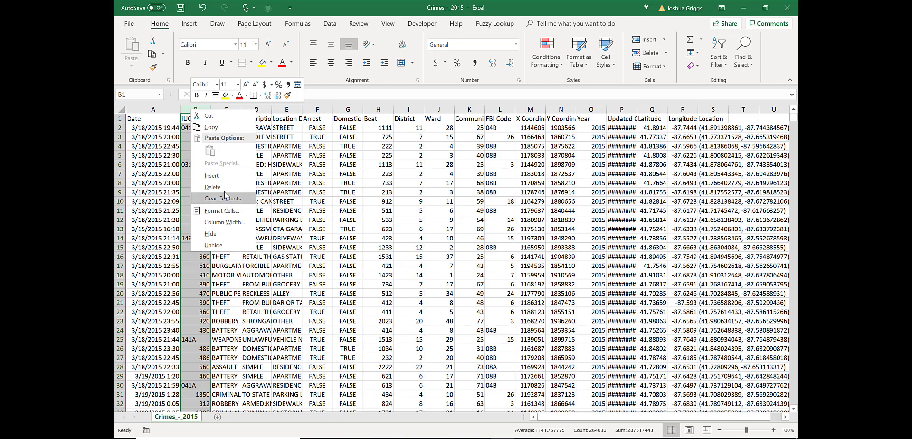
click(223, 193)
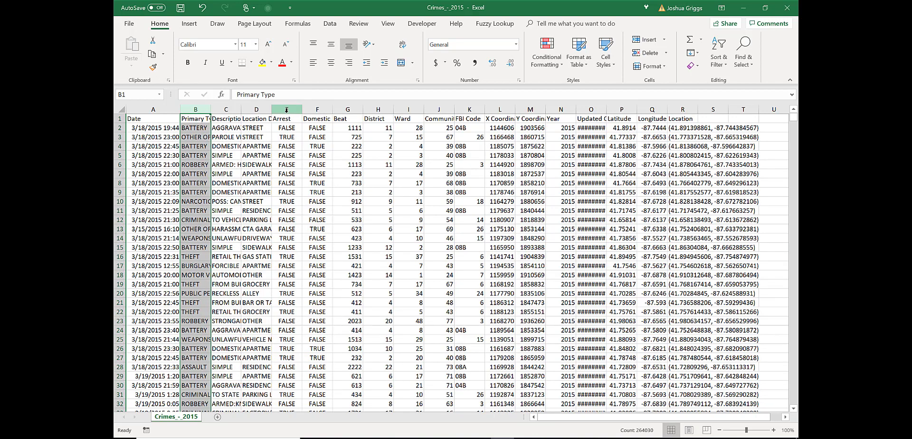
Delete the Arrest, Domestic and Beat columns and auto-fit the remaining column widths
drag(287, 110, 354, 102)
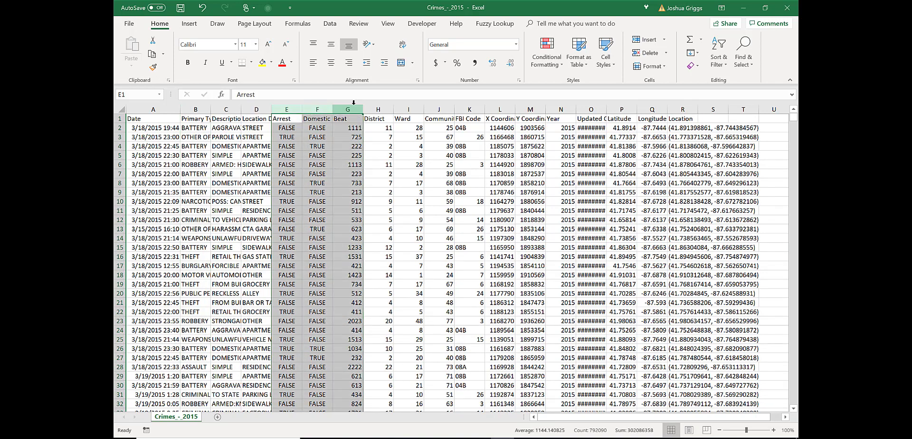
right_click(348, 111)
click(382, 194)
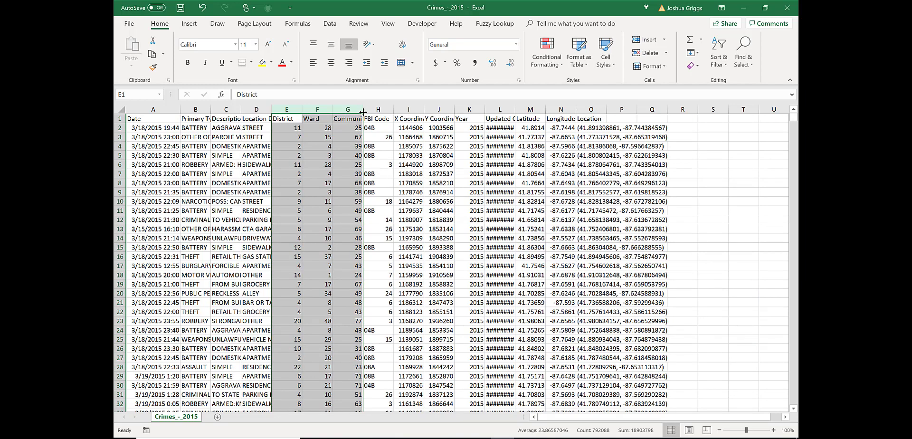
double_click(363, 111)
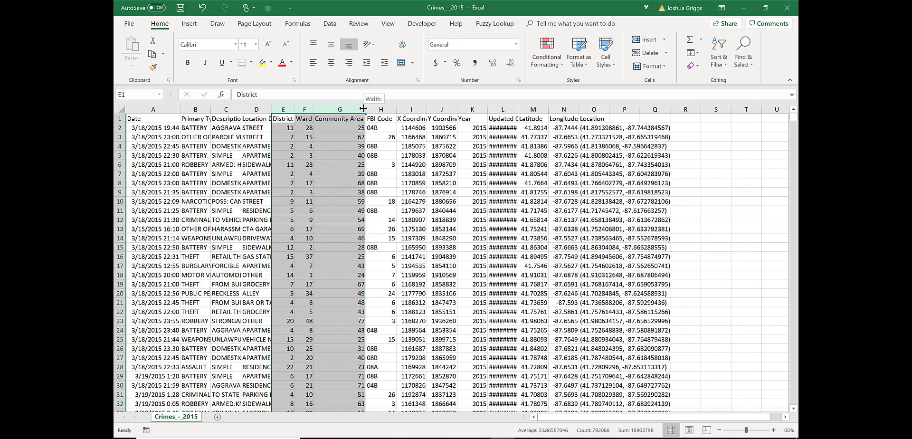
Delete the District and Ward columns so Community Area follows Location Description
click(285, 108)
drag(285, 109, 305, 110)
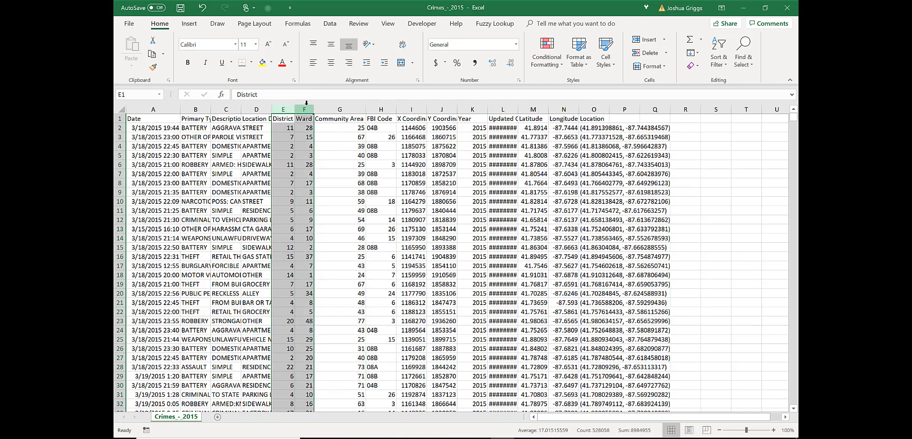
right_click(307, 108)
click(329, 182)
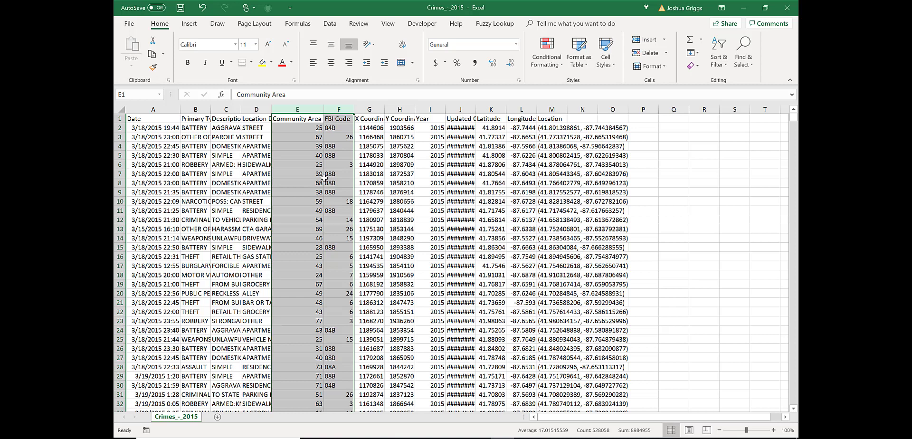
click(288, 108)
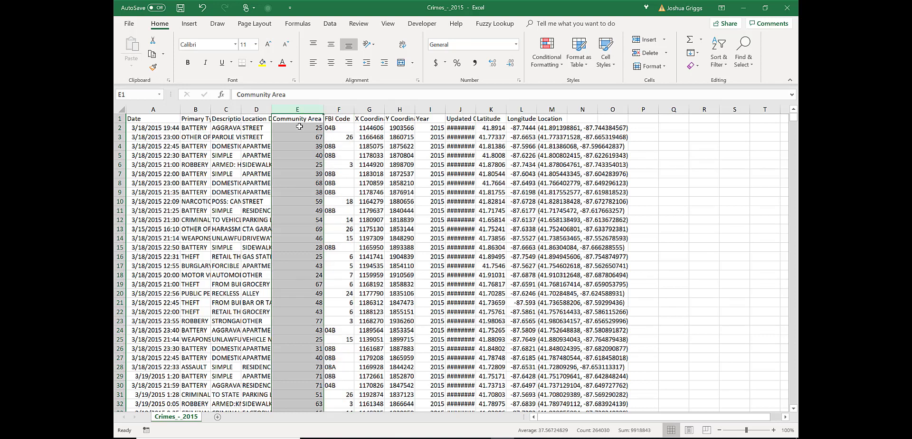
click(299, 126)
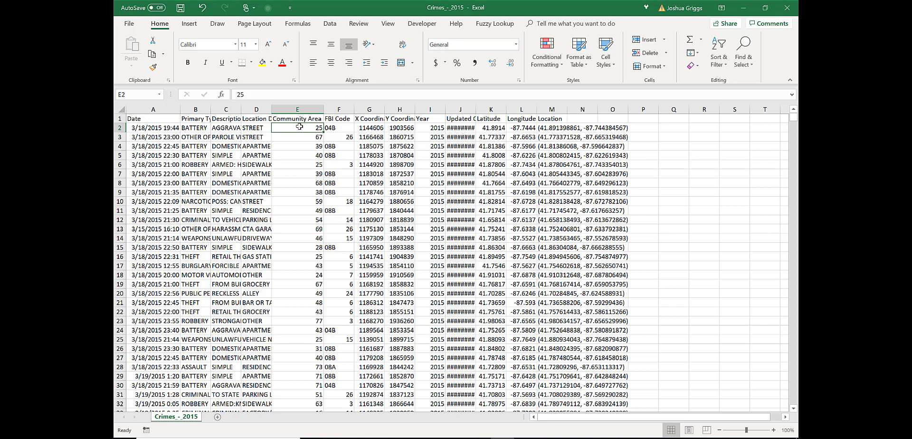
Delete the FBI Code column
click(338, 119)
key(ctrl+shift+Down)
right_click(338, 120)
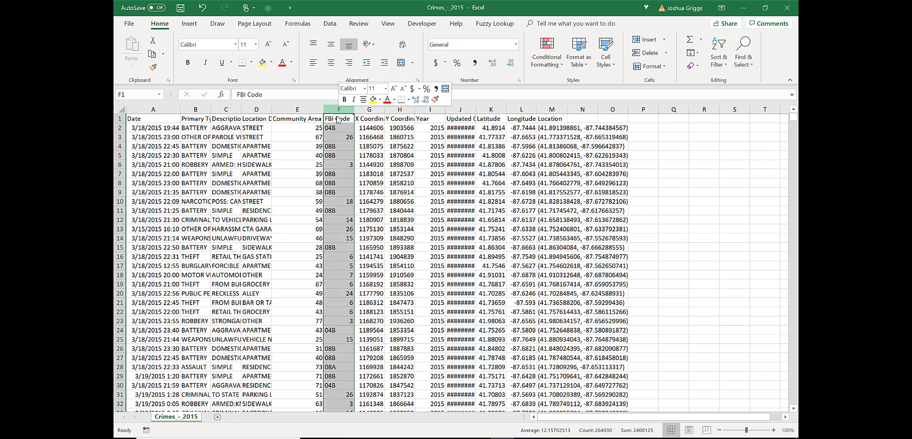
click(368, 193)
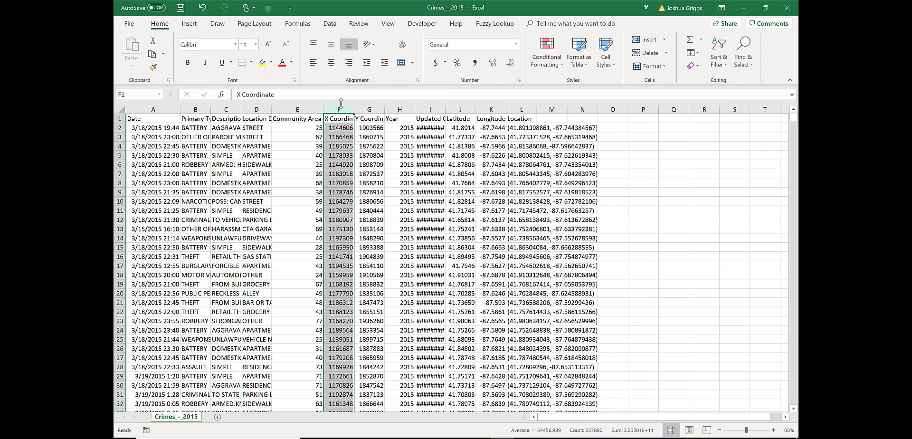
Delete the X Coordinate, Y Coordinate, Year and Updated On columns
click(335, 109)
drag(334, 110, 362, 110)
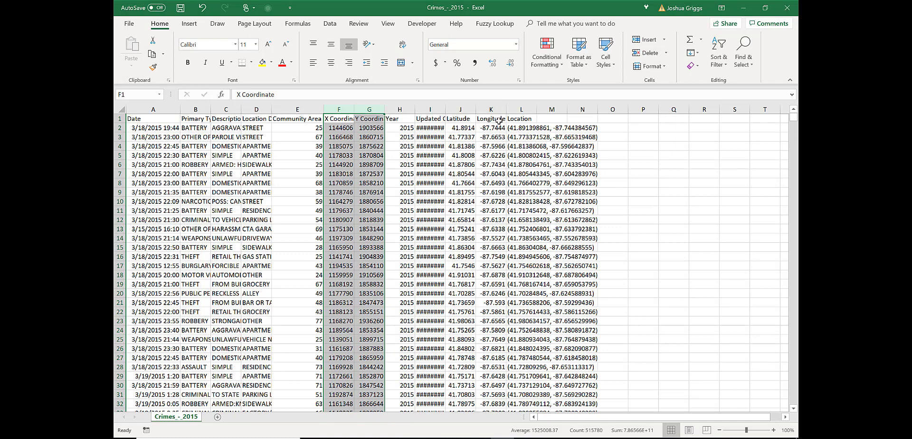
right_click(377, 109)
click(401, 194)
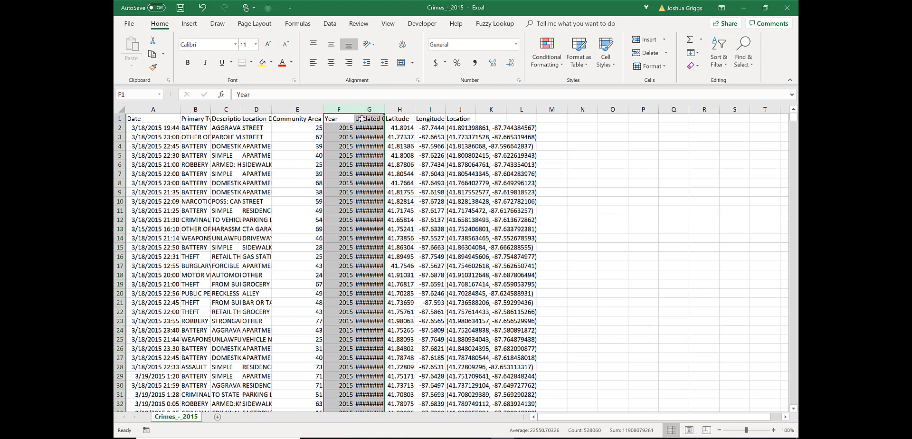
right_click(364, 111)
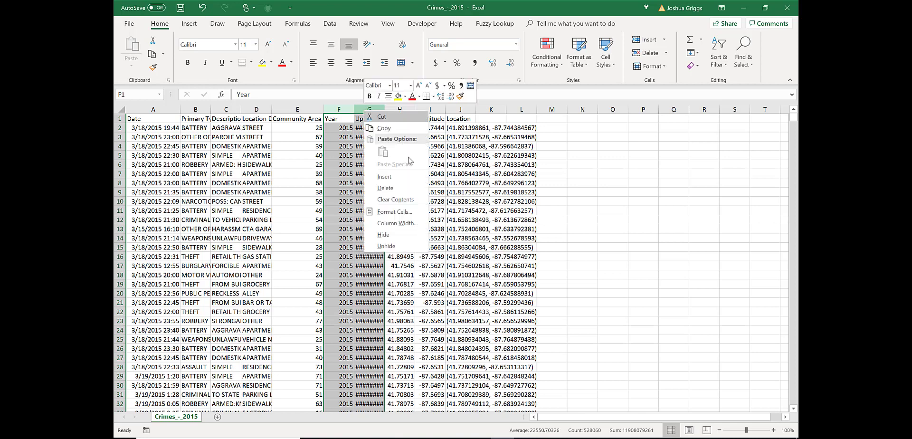
click(401, 188)
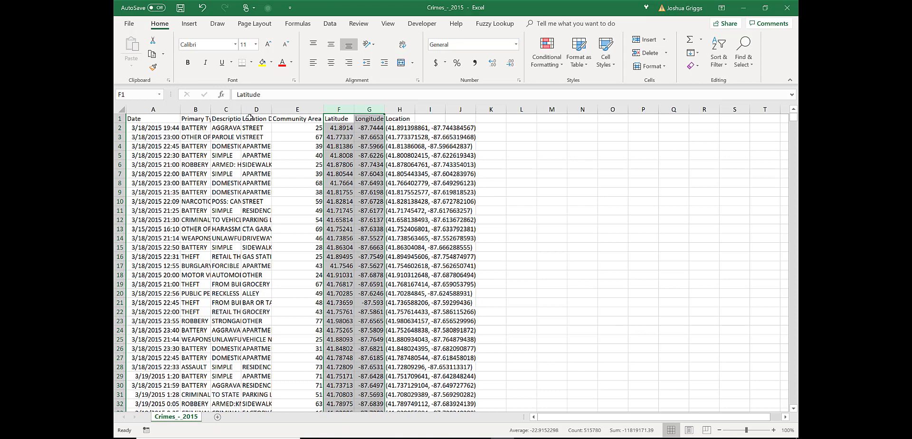
Clear the selection and auto-fit column C so descriptions like AGGRAVATED: HANDGUN read fully
click(507, 119)
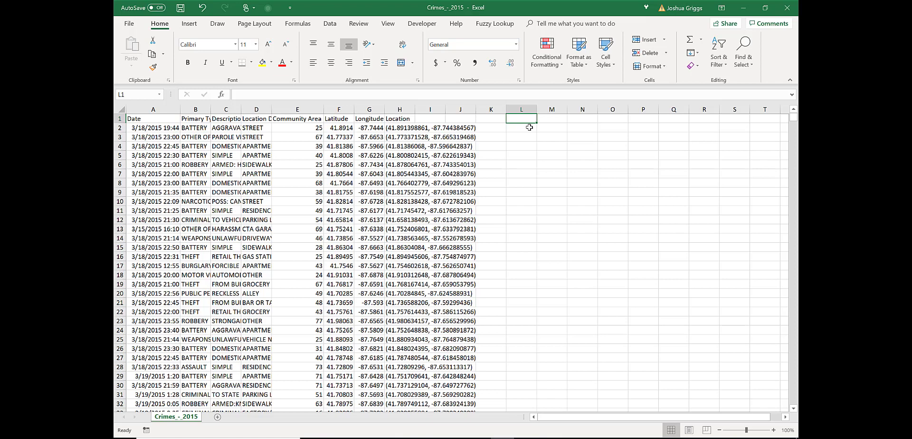
double_click(243, 109)
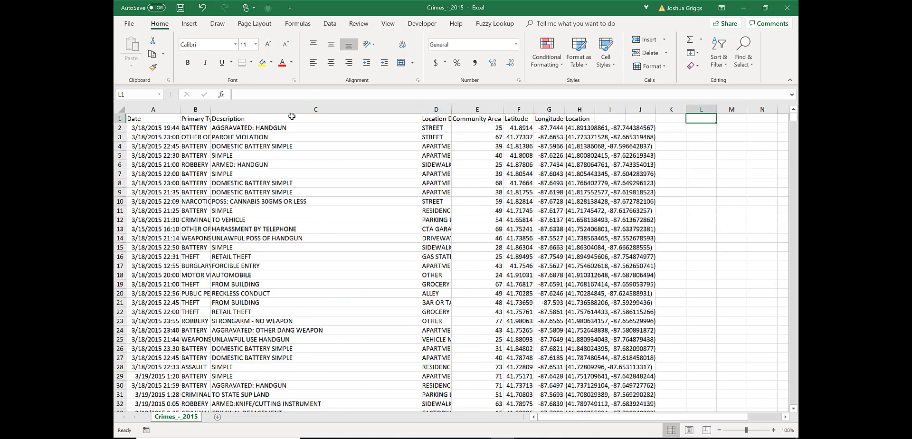
Auto-fit column B so crime types like OTHER OFFENSE and CRIMINAL DAMAGE show completely
double_click(210, 110)
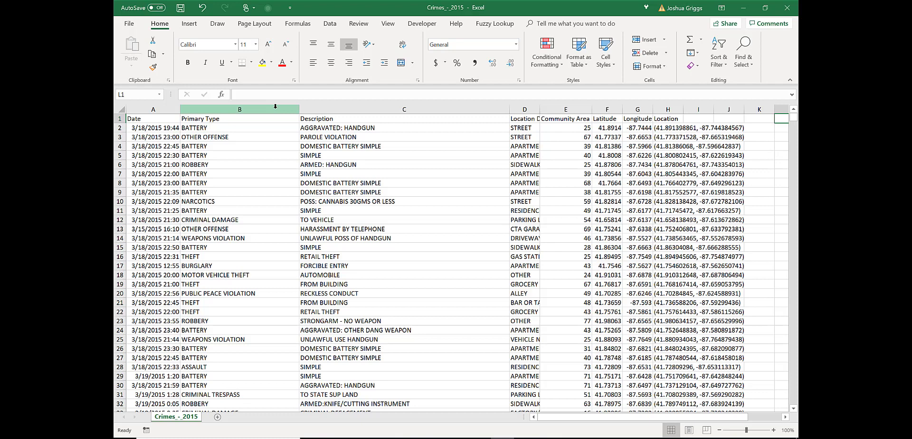
click(242, 127)
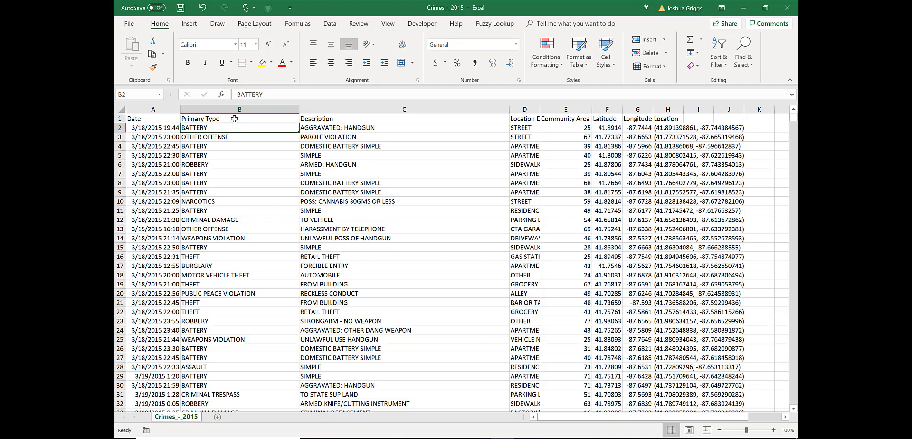
Copy the Primary Type column into column A of a new Sheet1
click(234, 119)
key(ctrl+shift+Down)
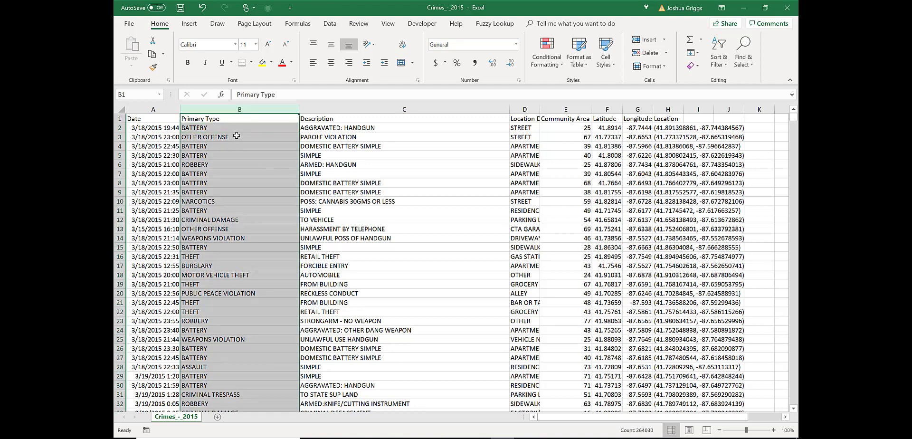
key(ctrl+c)
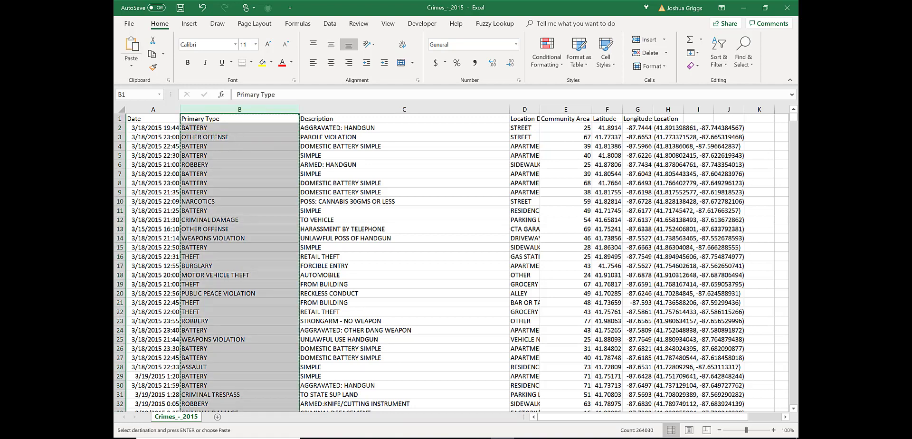
click(219, 417)
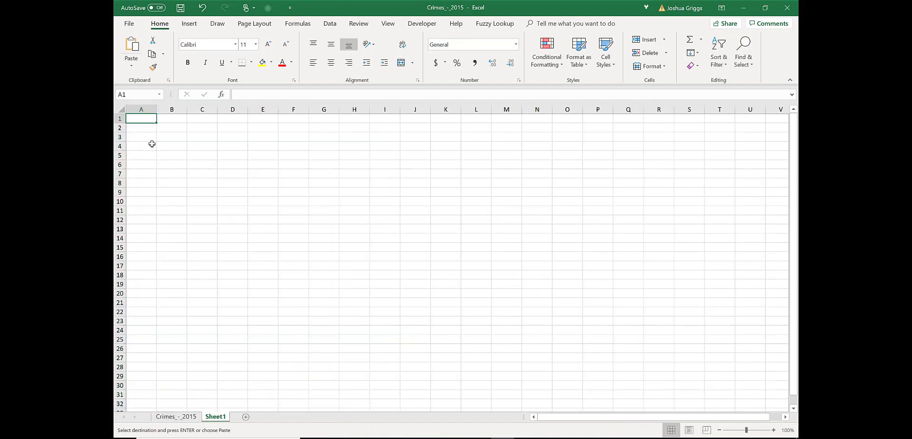
key(ctrl+space)
key(ctrl+v)
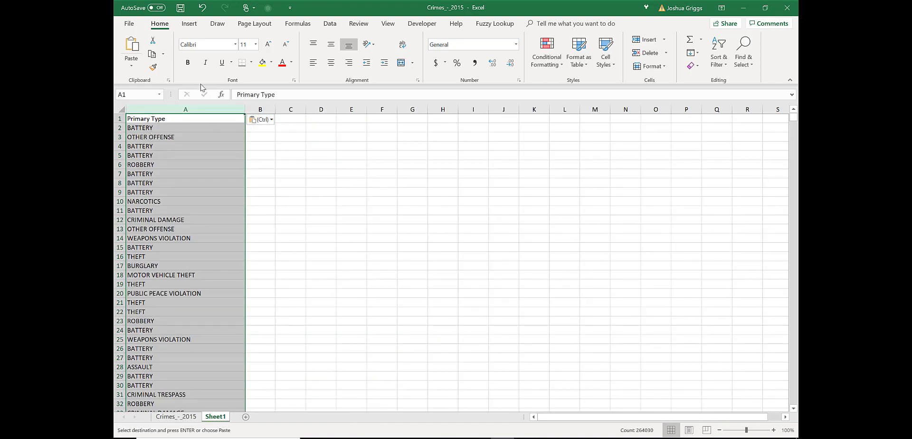
Convert column A into a table and remove duplicates, leaving 34 unique crime types
click(190, 24)
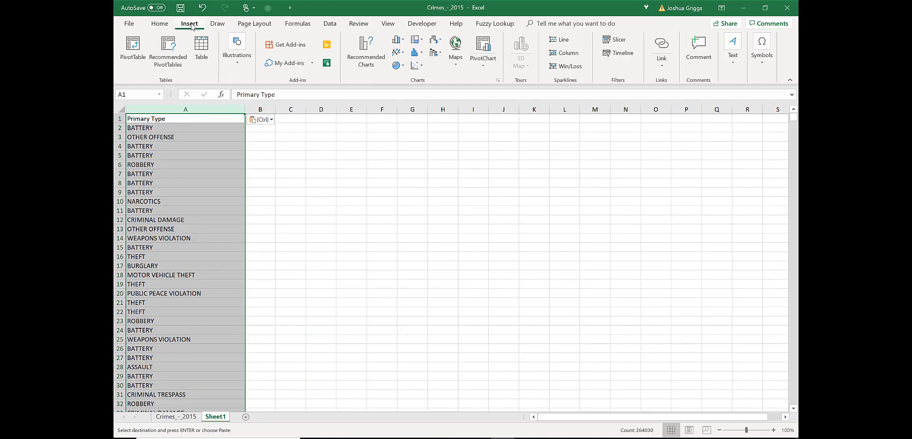
click(199, 56)
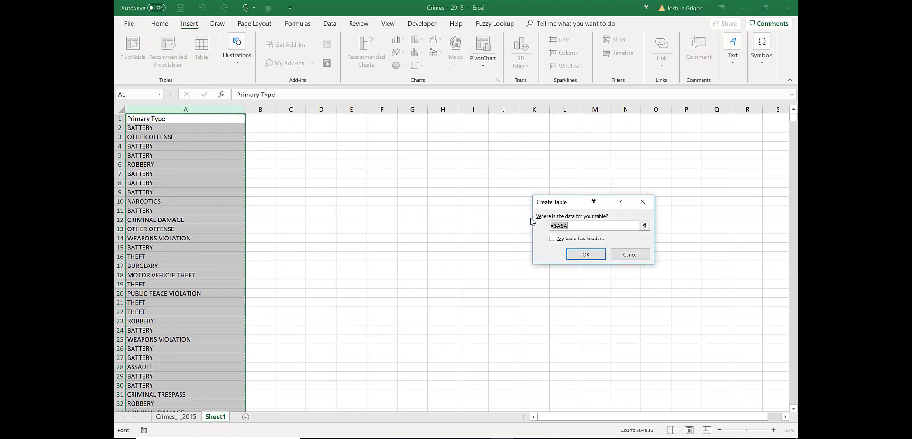
click(587, 254)
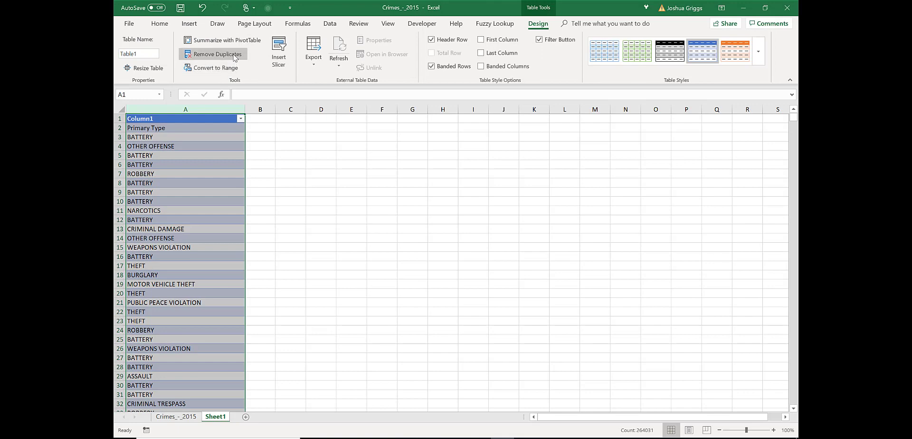
click(234, 56)
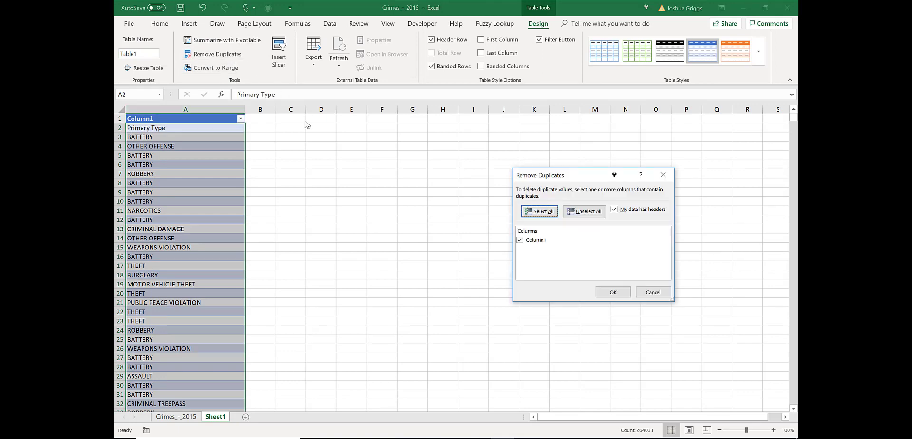
click(612, 292)
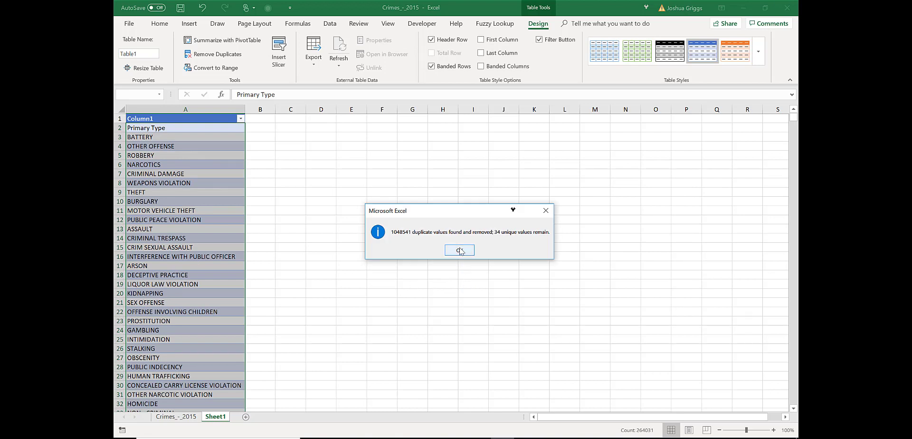
click(460, 251)
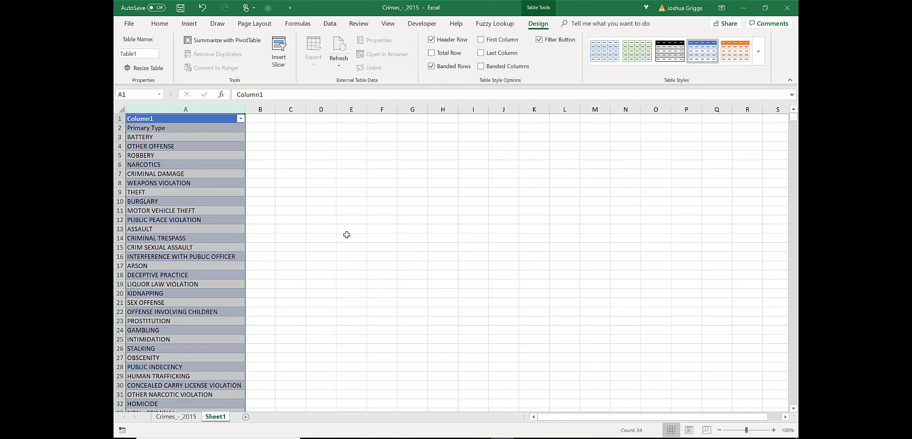
Enter the heading 'Violent & Nonviolent' in B2, auto-fit column B, and start tagging types with V
click(261, 126)
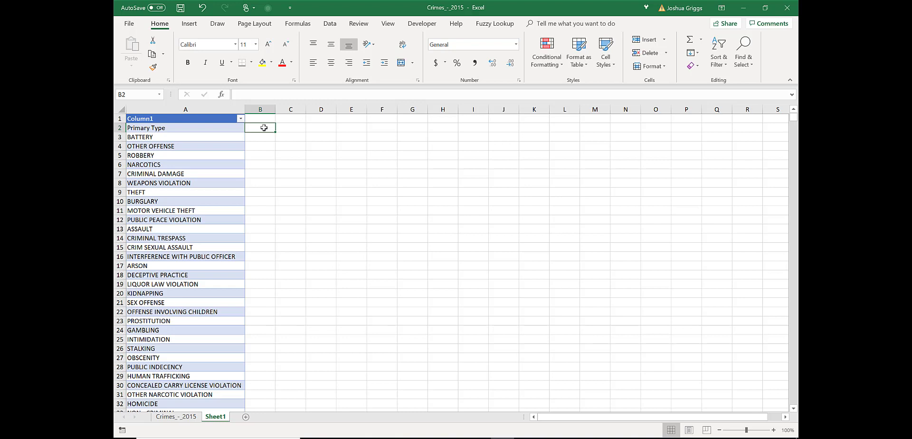
text(Viol)
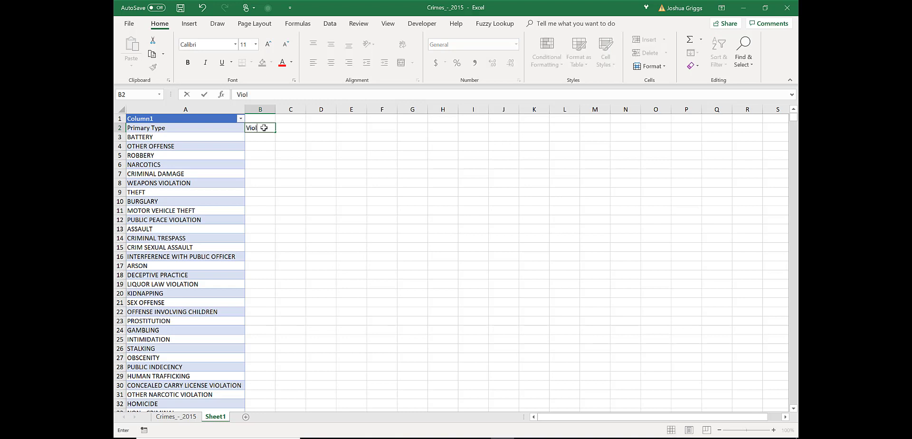
text(ent & Nonviolent)
key(Return)
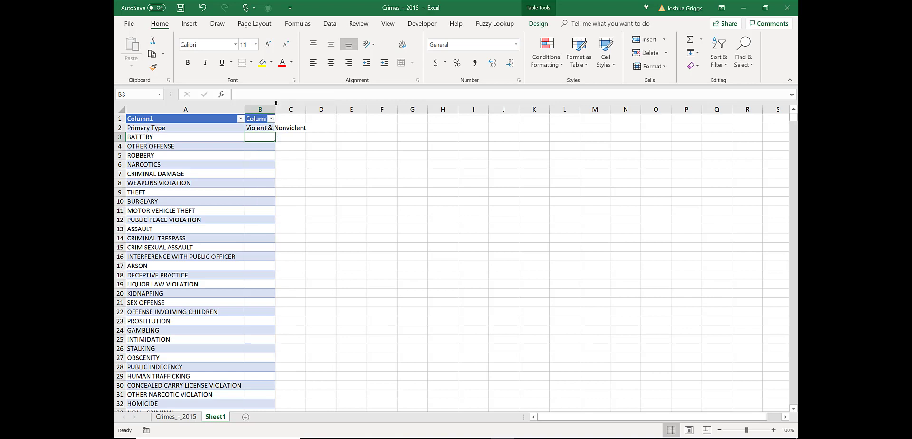
double_click(275, 110)
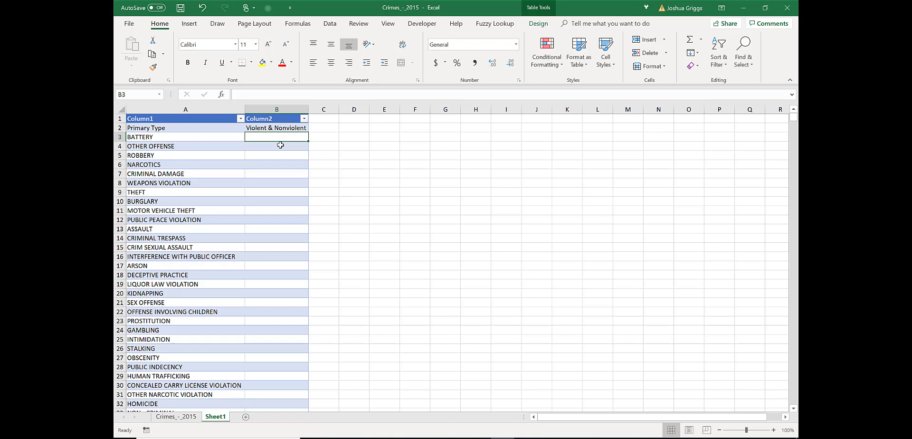
text(Violent)
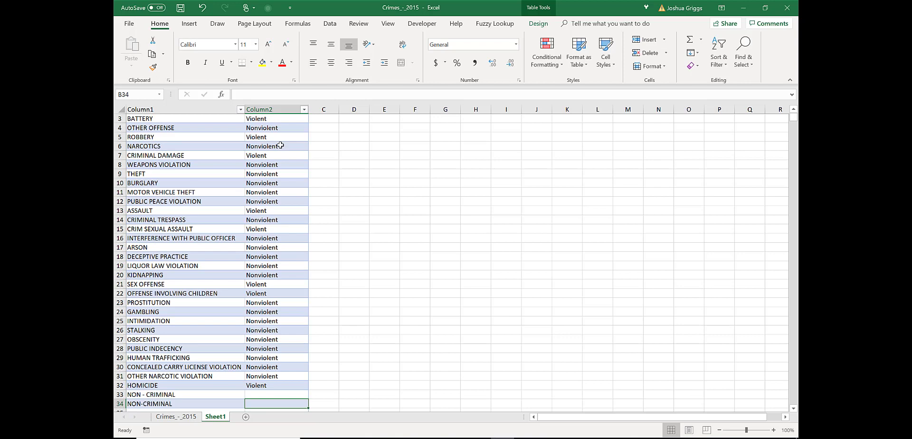
key(Left)
key(shift+Up)
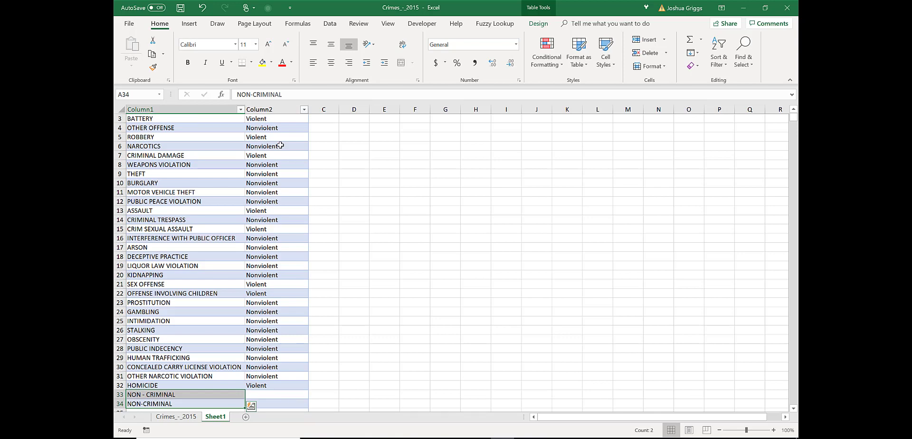
key(Down)
key(Up)
key(Up)
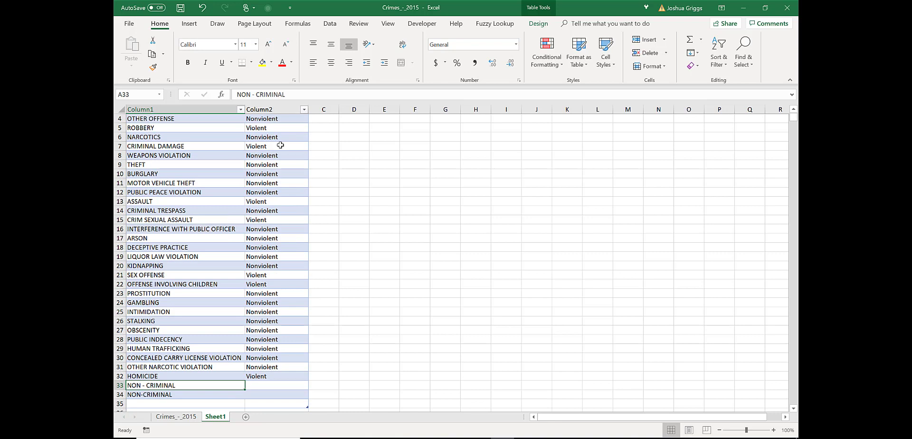
key(Down)
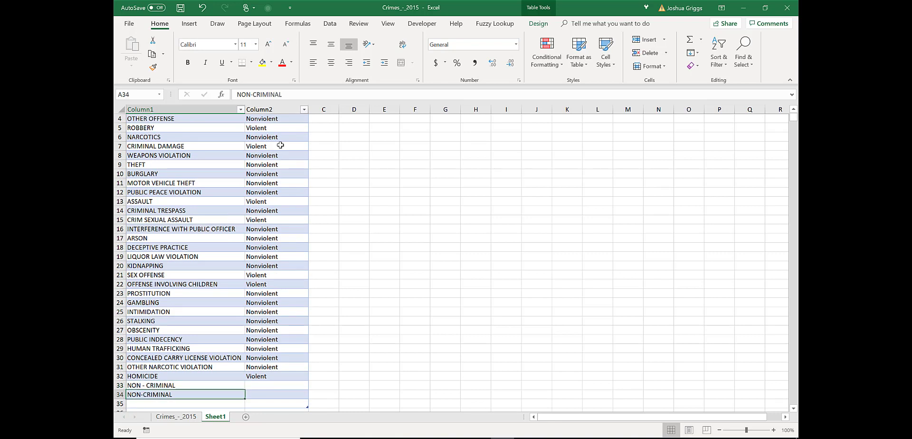
key(Up)
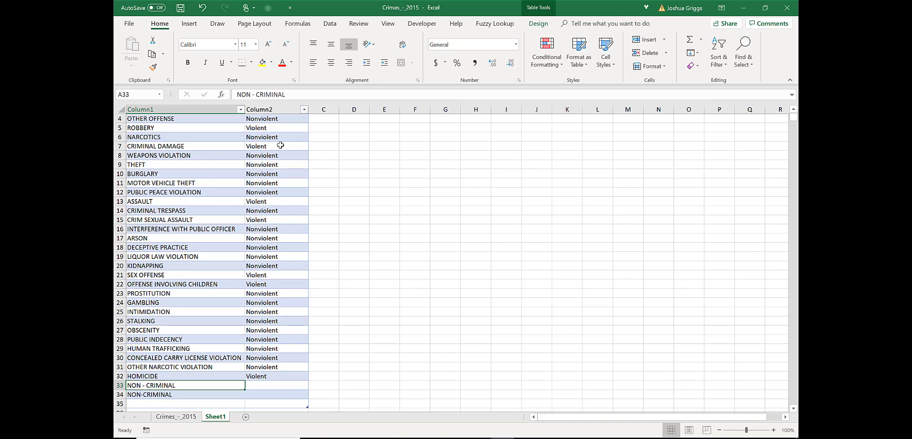
key(Down)
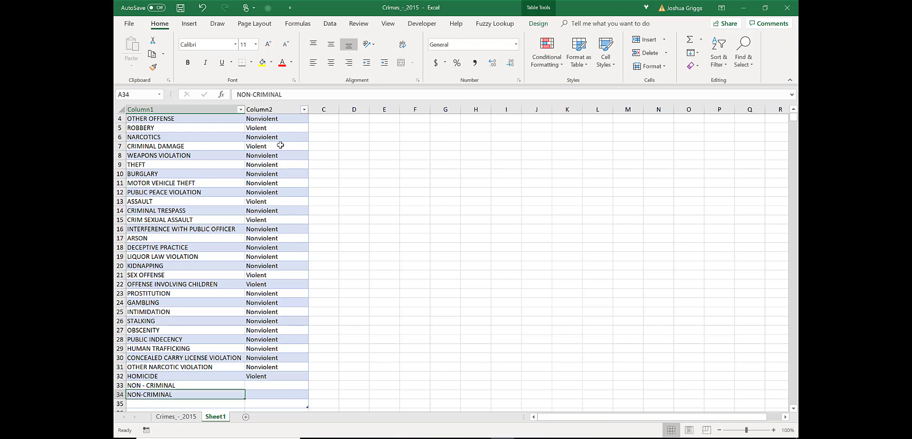
key(Up)
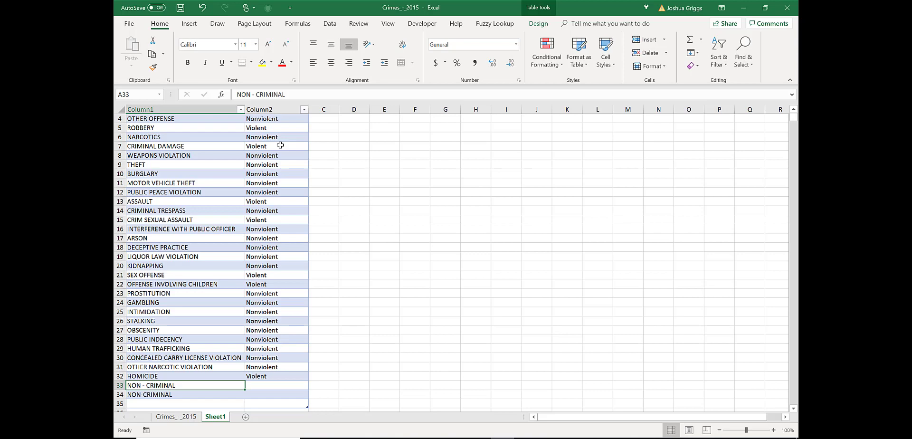
Bring up Find and Replace on the Replace tab from Sheet1
click(167, 417)
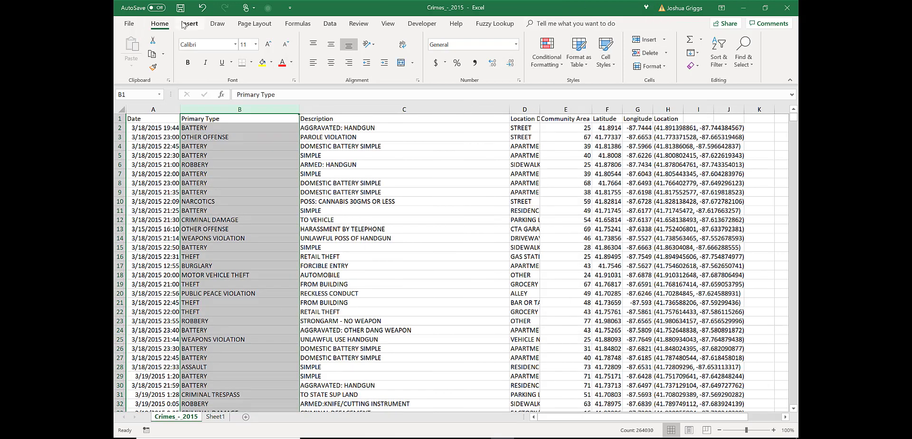
click(221, 423)
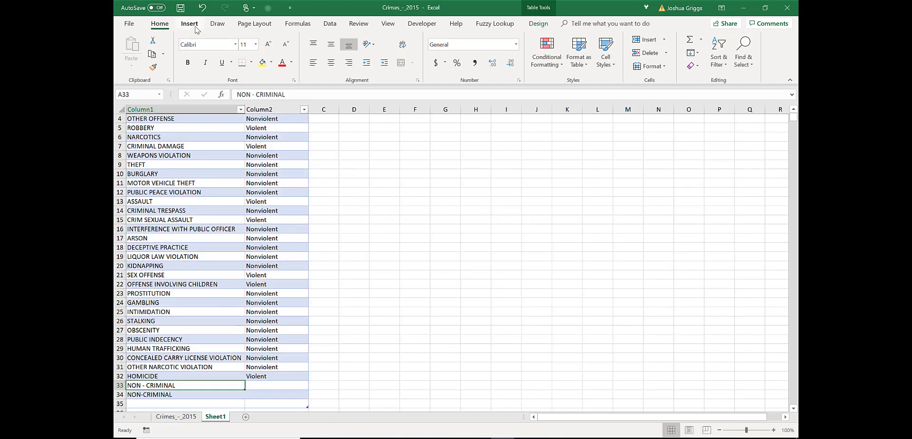
click(743, 60)
click(739, 81)
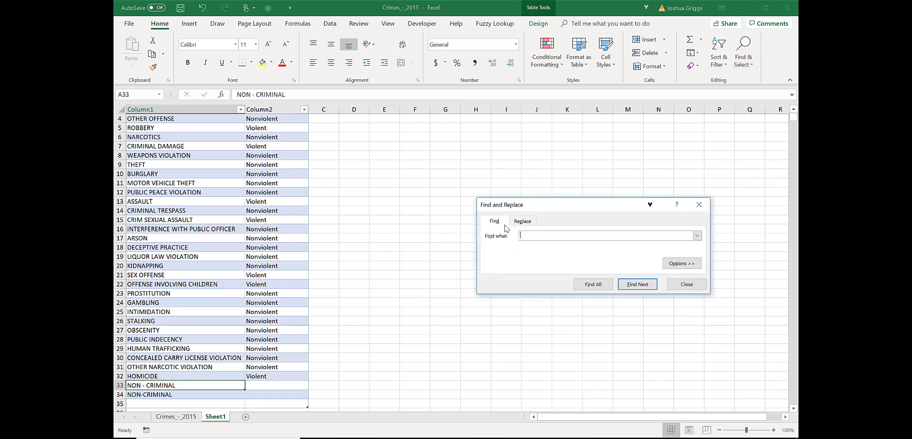
click(524, 222)
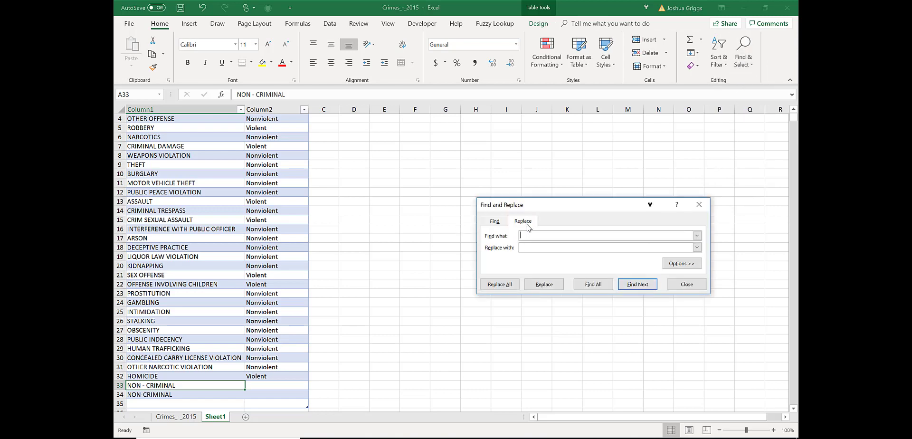
Set Find to NON-CRIMINAL and Replace to NON - CRIMINAL, copied from cells A34 and A33
click(162, 398)
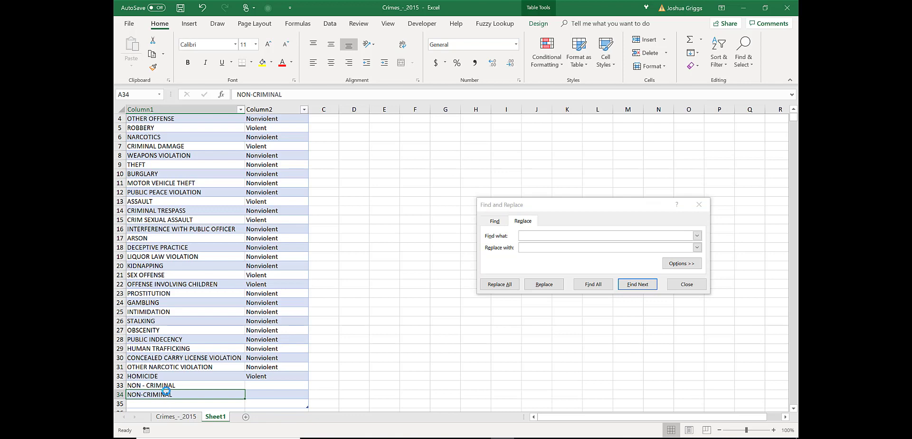
key(ctrl+c)
click(578, 235)
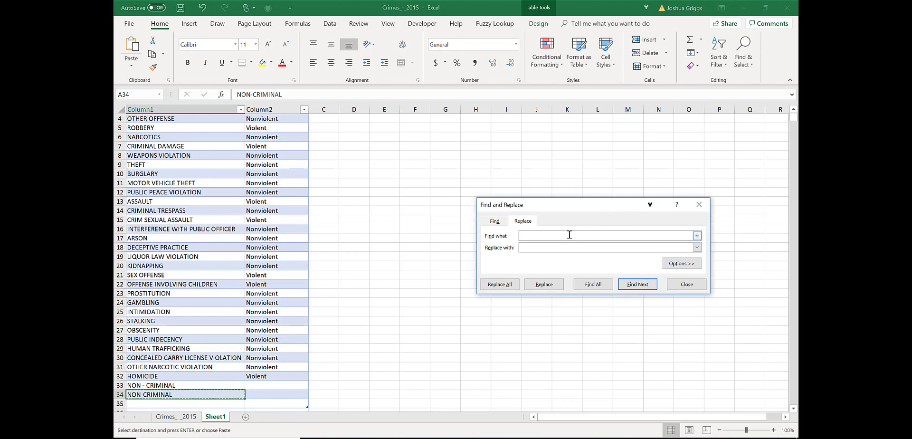
key(ctrl+v)
key(Tab)
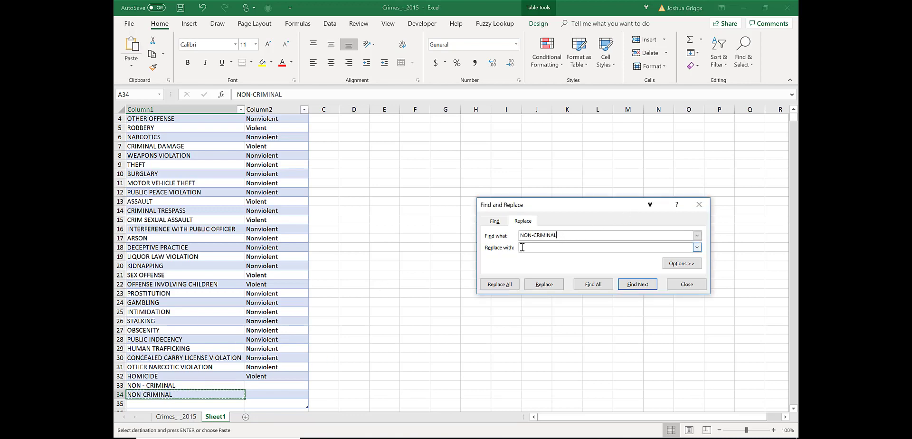
click(180, 386)
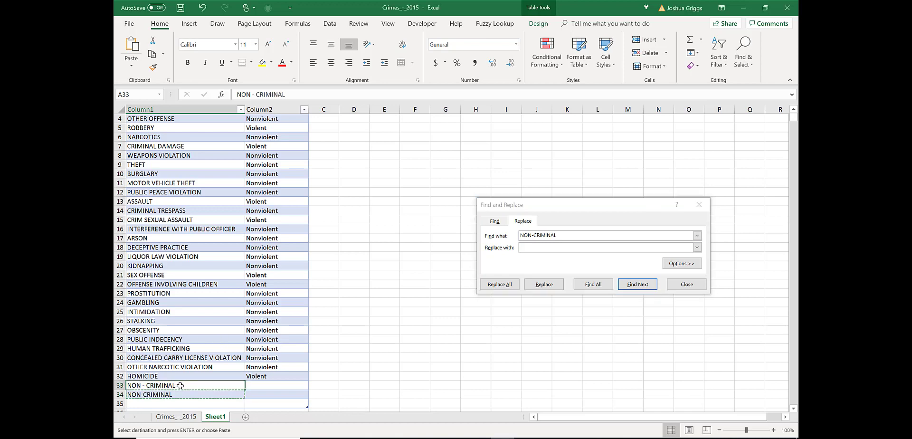
key(ctrl+c)
key(ctrl+v)
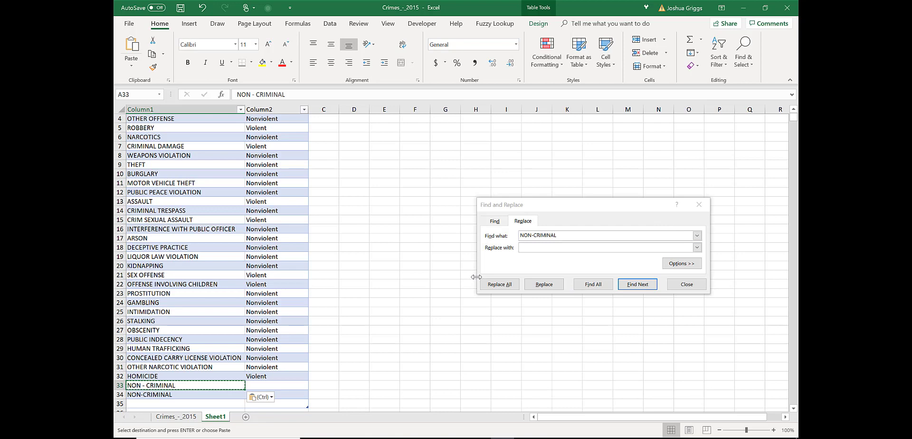
key(ctrl+z)
click(550, 247)
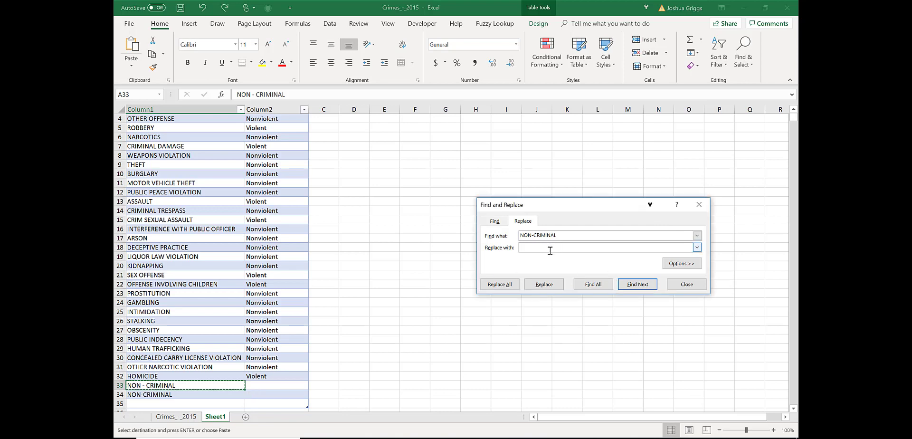
key(ctrl+v)
Replace all on the Crimes_-_2015 sheet, making 16 replacements
click(196, 414)
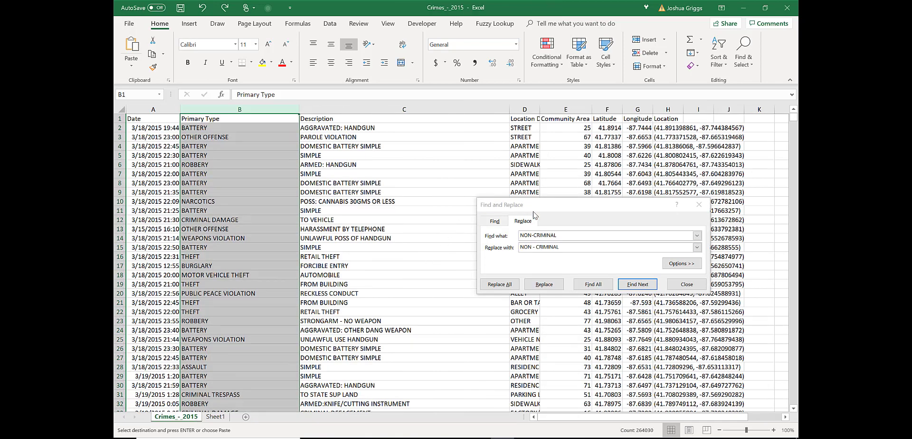
click(534, 214)
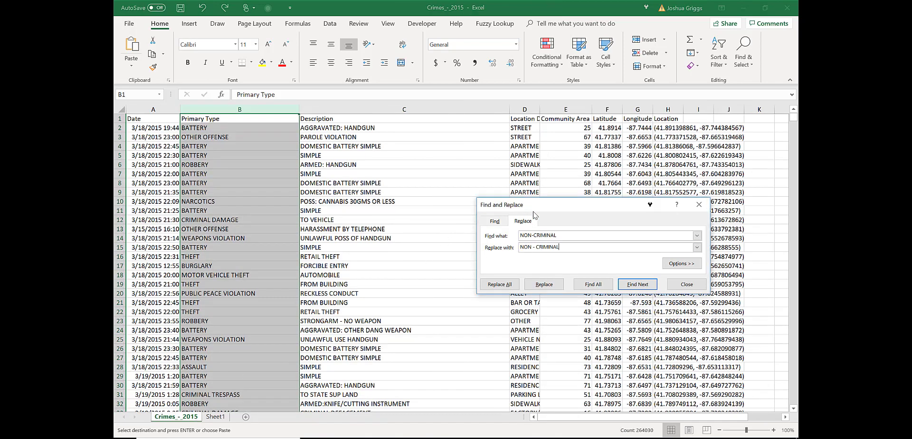
click(507, 288)
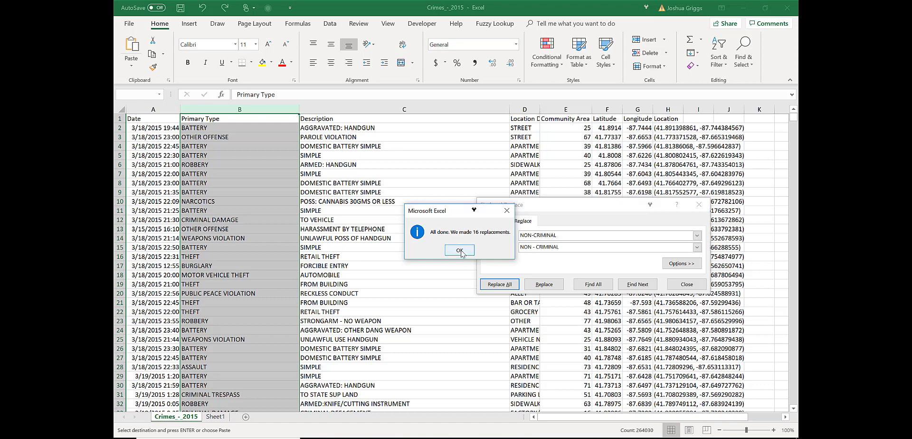
click(461, 252)
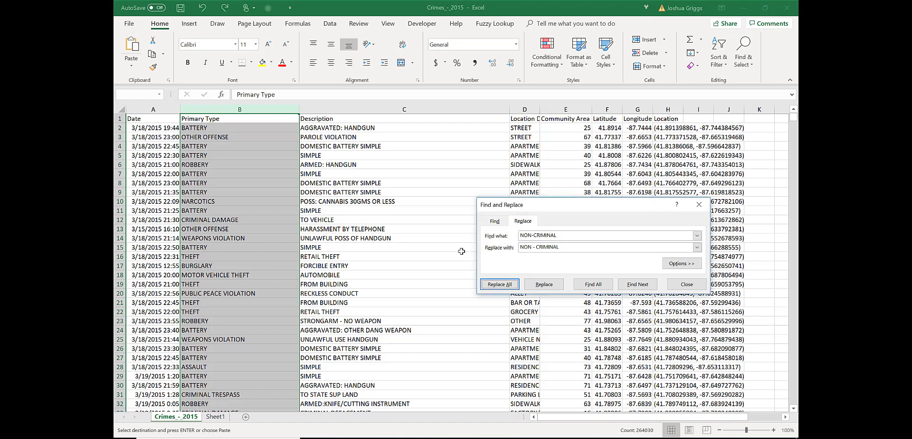
click(684, 285)
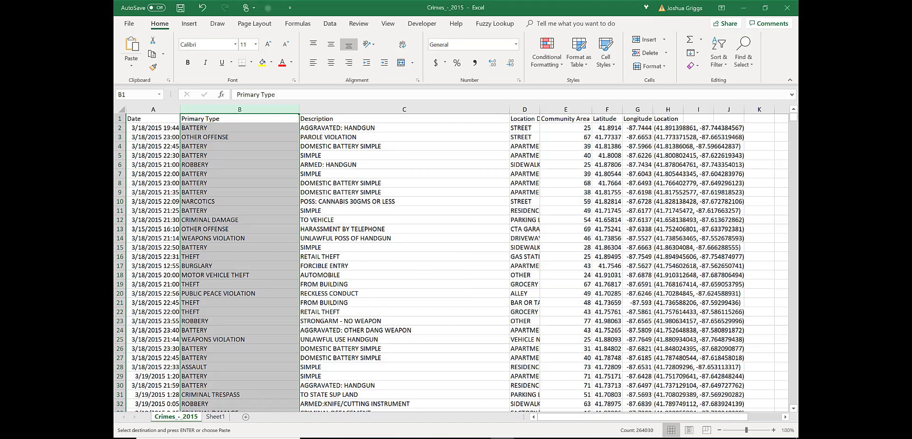
Delete the duplicate NON-CRIMINAL row 34 from the Sheet1 table
click(215, 416)
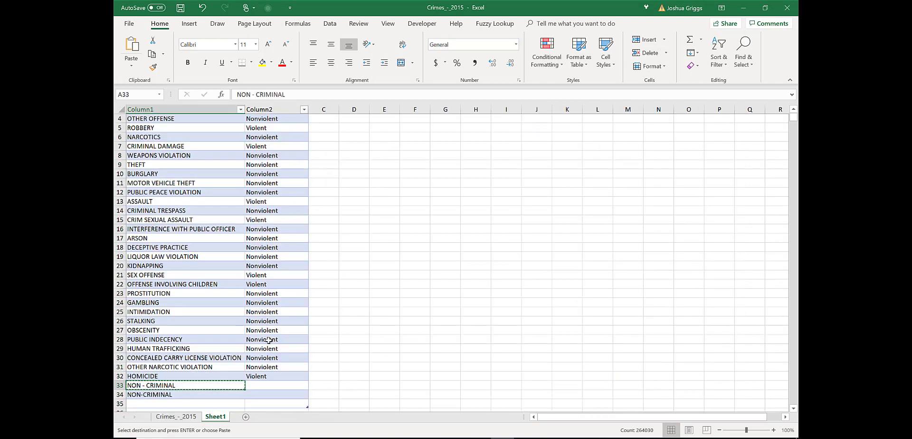
right_click(118, 395)
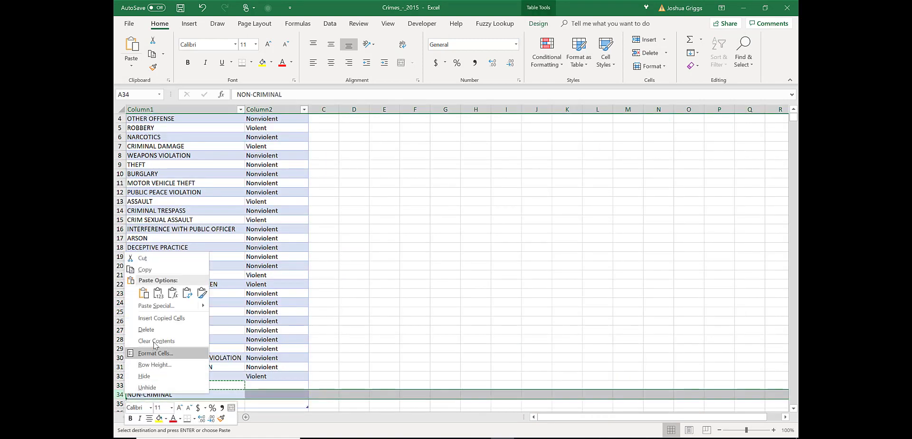
click(154, 331)
Tag NON - CRIMINAL as Nonviolent in B33
click(274, 386)
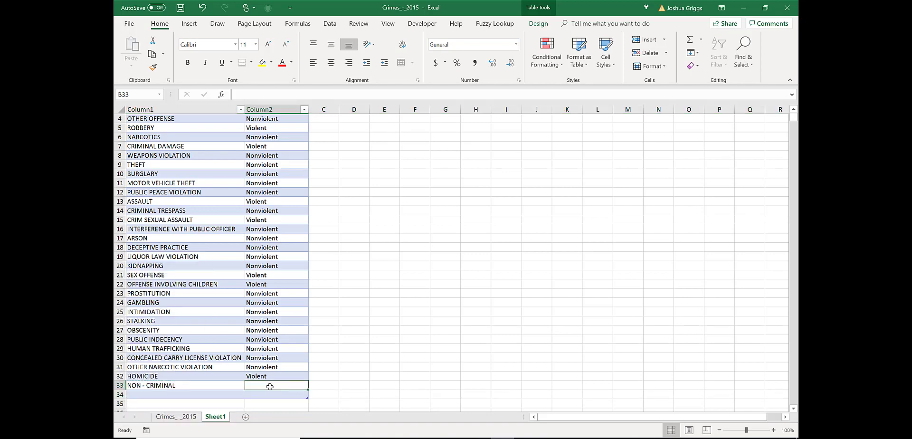
text(Nonviolent)
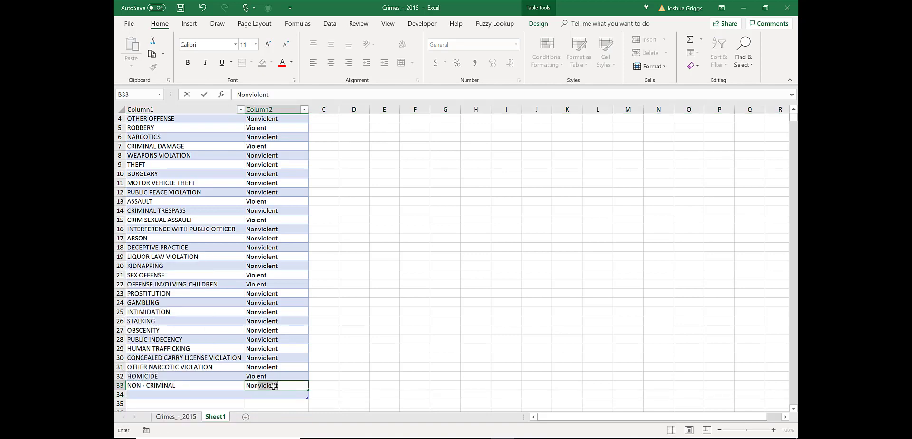
key(Return)
scroll(384, 424, up, 1)
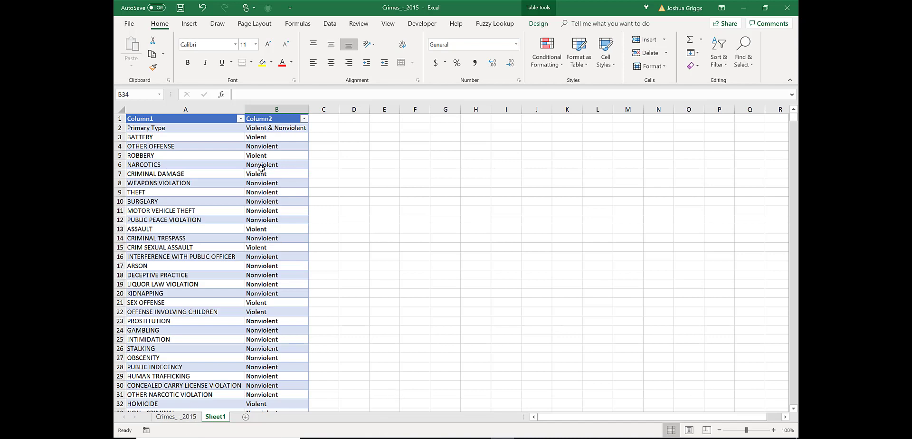
On Crimes_-_2015, insert a new column C before Description headed 'Violent & Nonviolent'
click(184, 421)
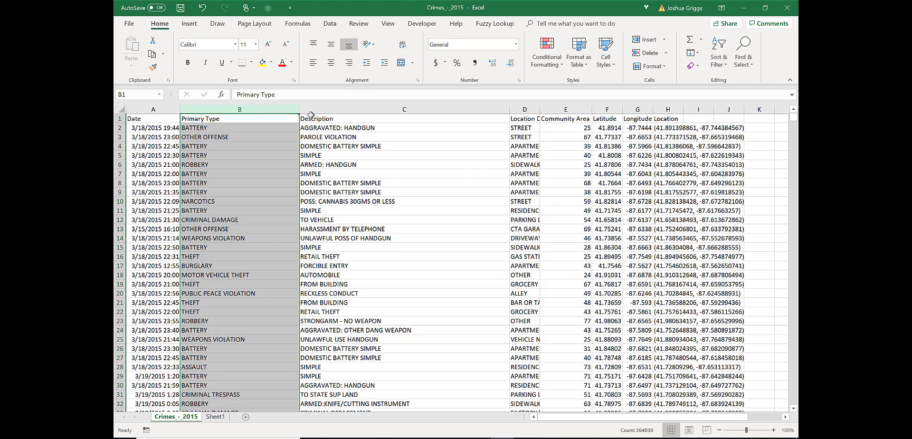
right_click(276, 105)
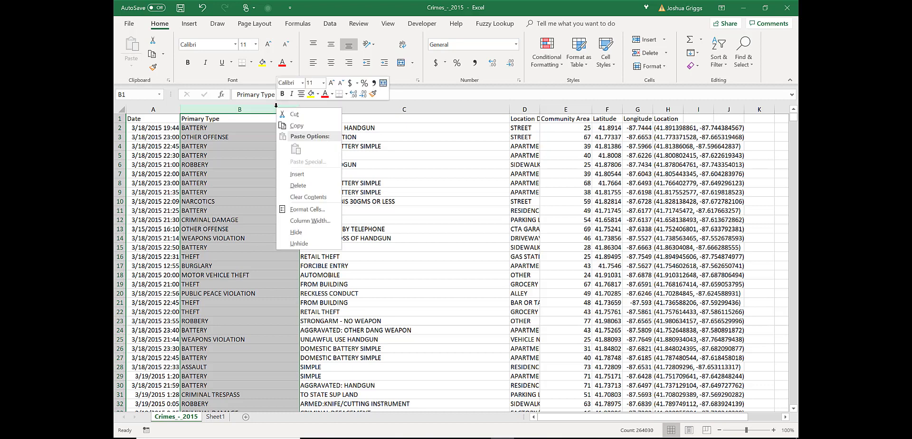
click(297, 174)
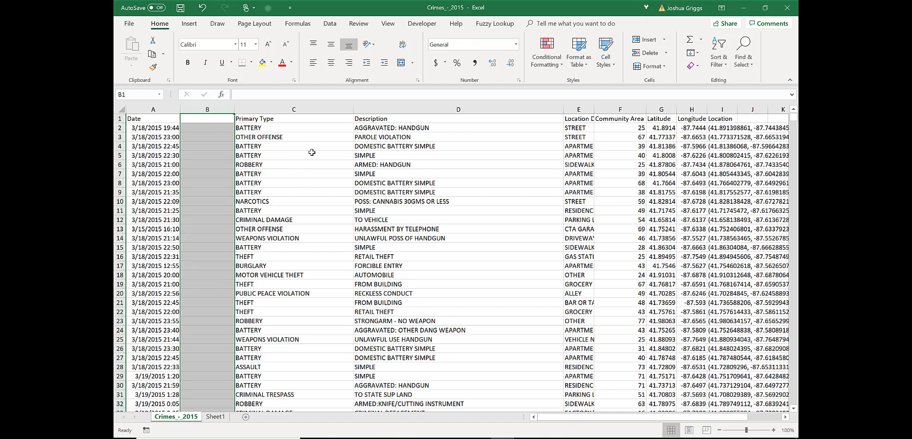
key(ctrl+z)
click(344, 109)
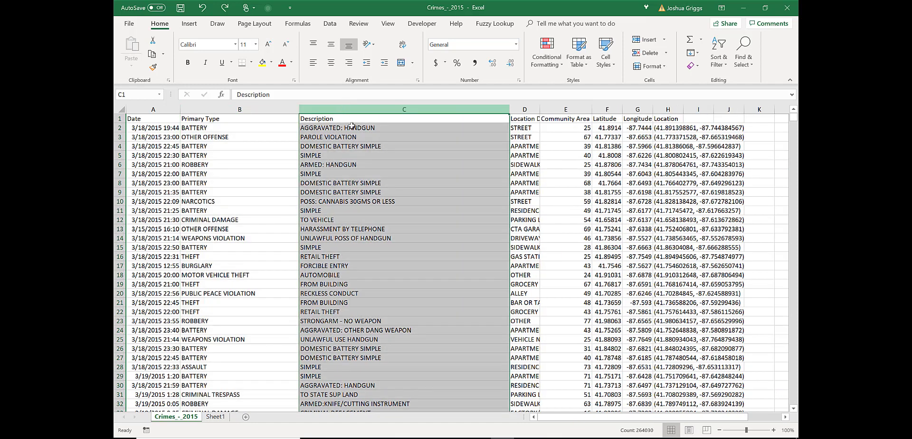
right_click(348, 109)
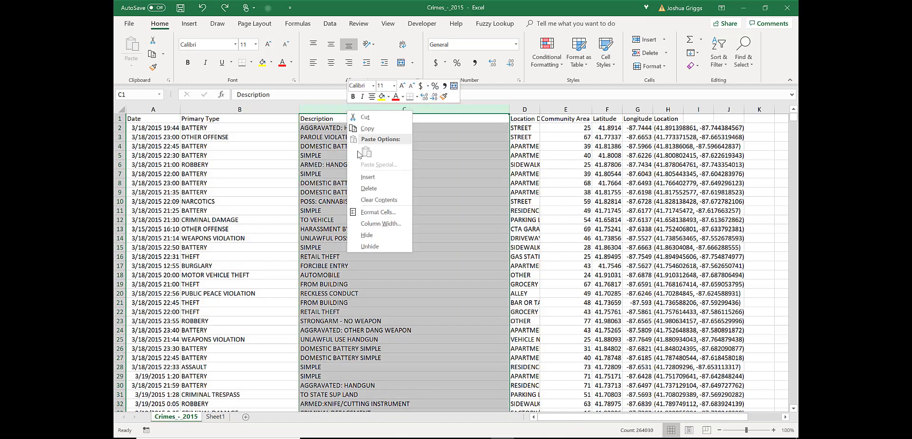
click(364, 178)
click(315, 118)
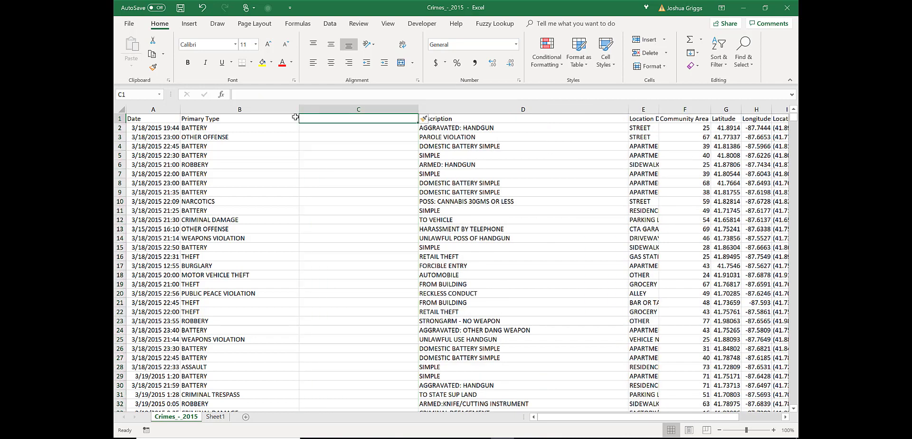
text(Violent)
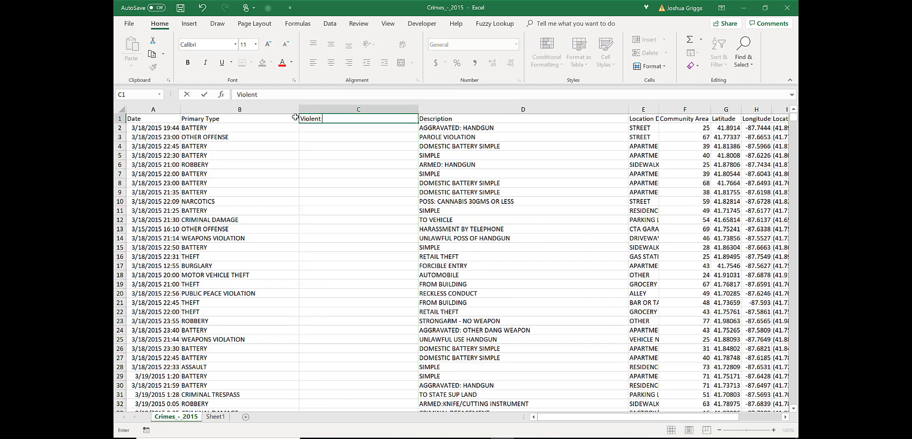
text( & Nonviolent)
key(Return)
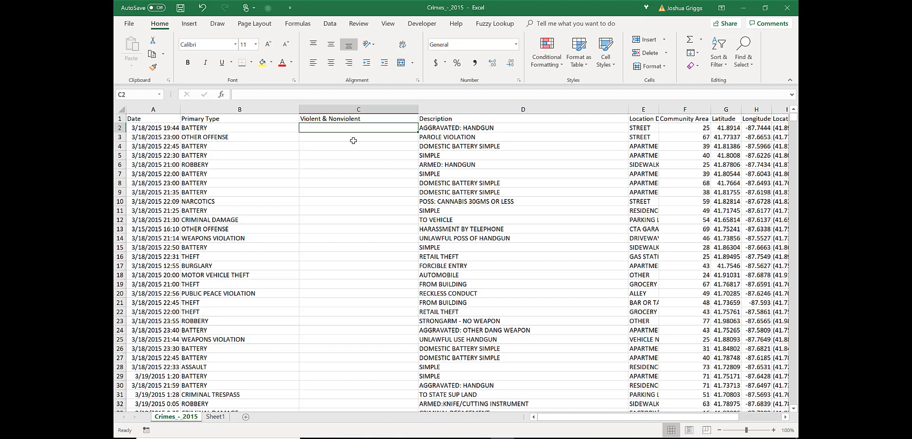
Start a VLOOKUP in C2 with B2 as lookup value and Sheet1's A2:B33 range
text(=vl)
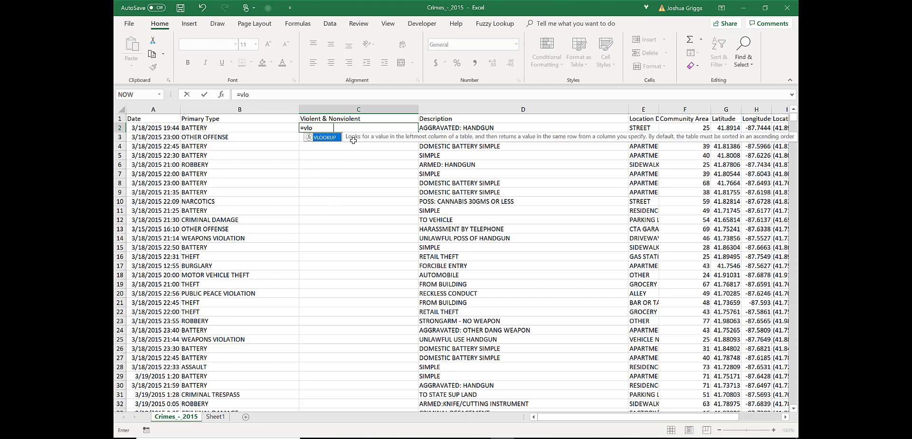
text(o)
key(Tab)
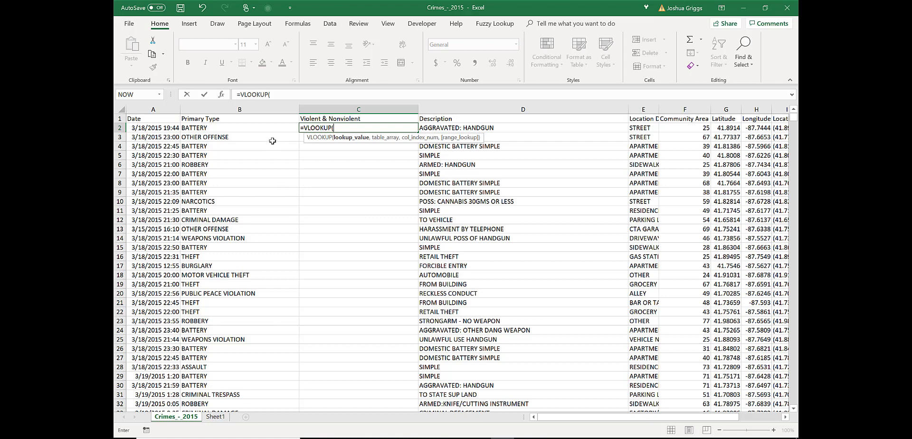
click(267, 127)
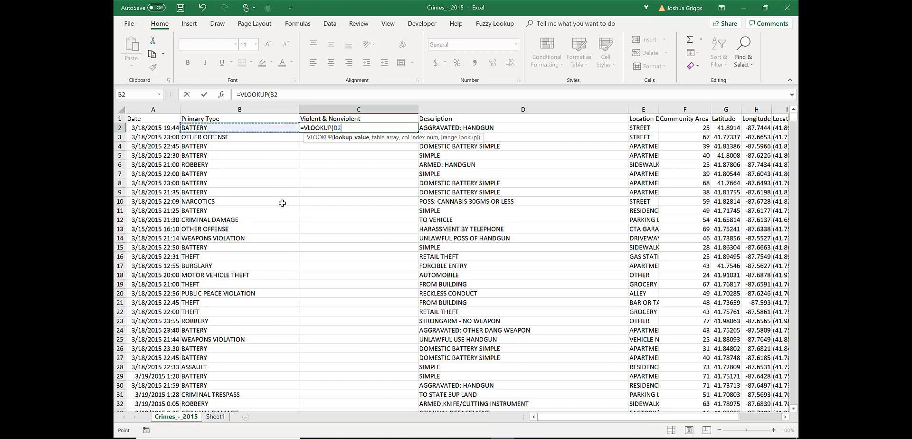
text(,)
click(215, 416)
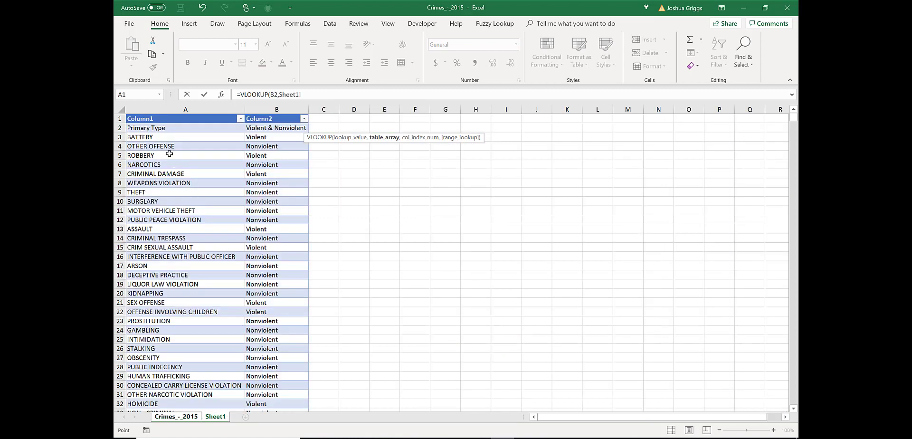
click(156, 129)
drag(148, 124, 285, 407)
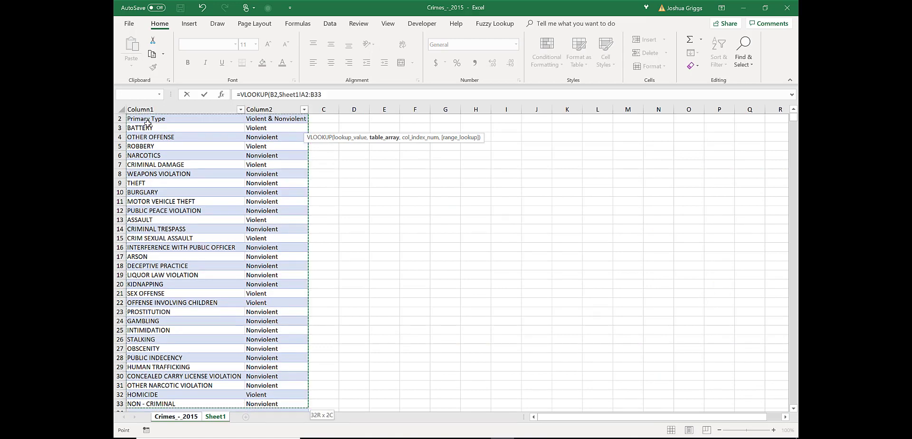
Cancel the unfinished formula and display Sheet1's crime-type table
drag(334, 94, 114, 98)
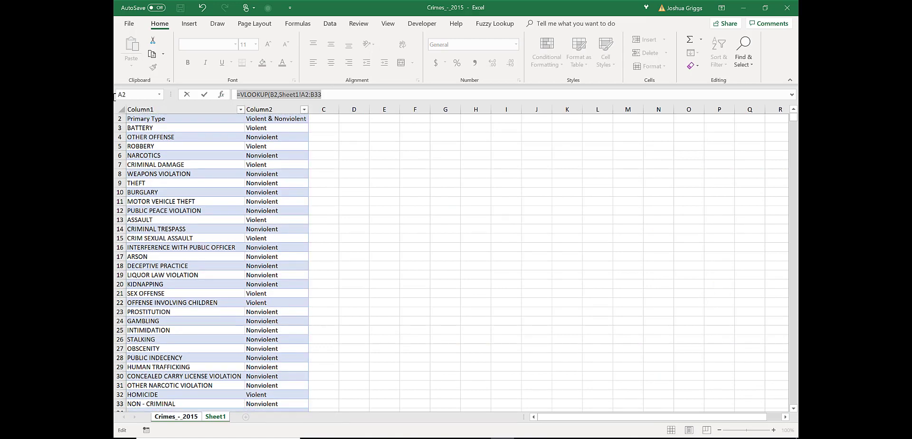
key(Escape)
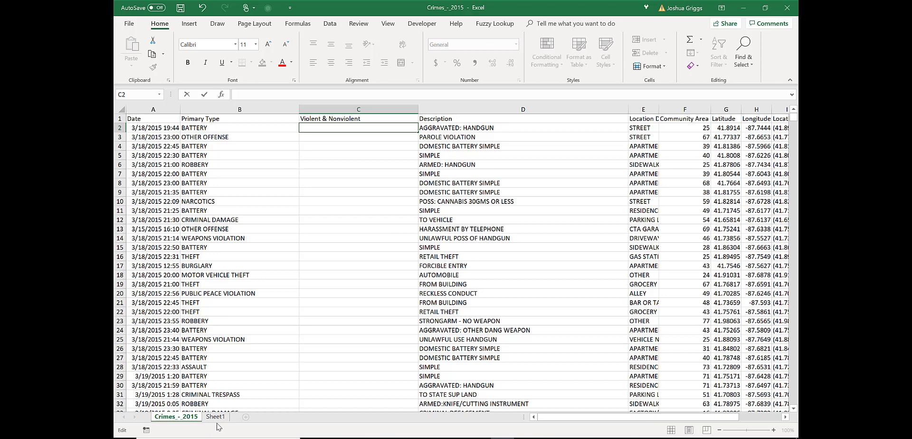
click(215, 416)
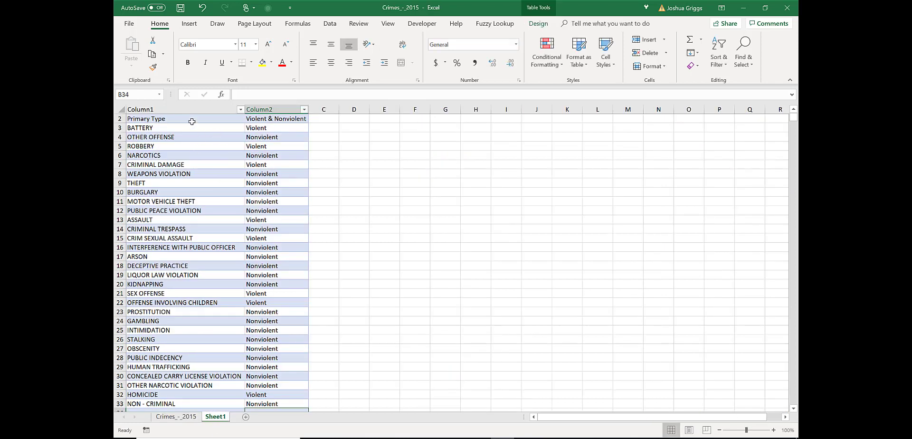
Convert Sheet1's crime-type table back to a normal range
click(192, 120)
scroll(180, 135, up, 1)
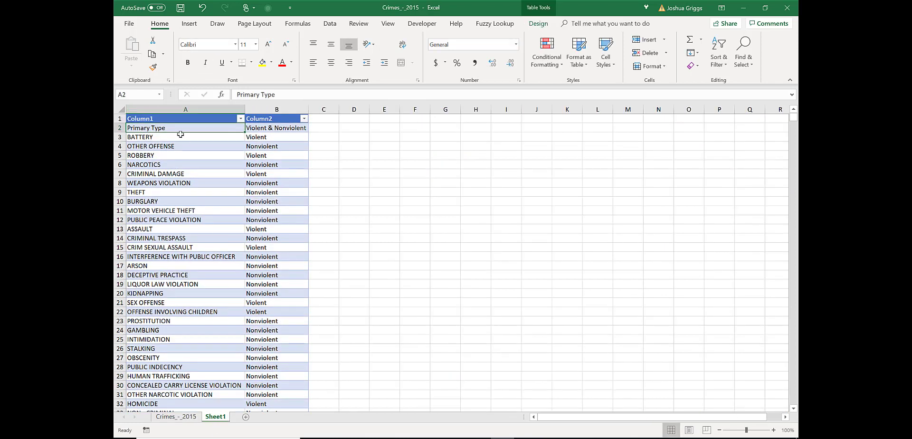
click(189, 24)
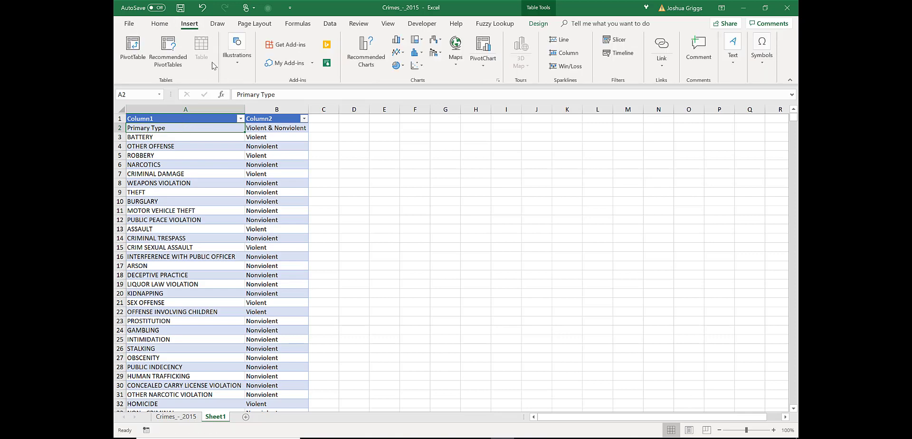
click(538, 23)
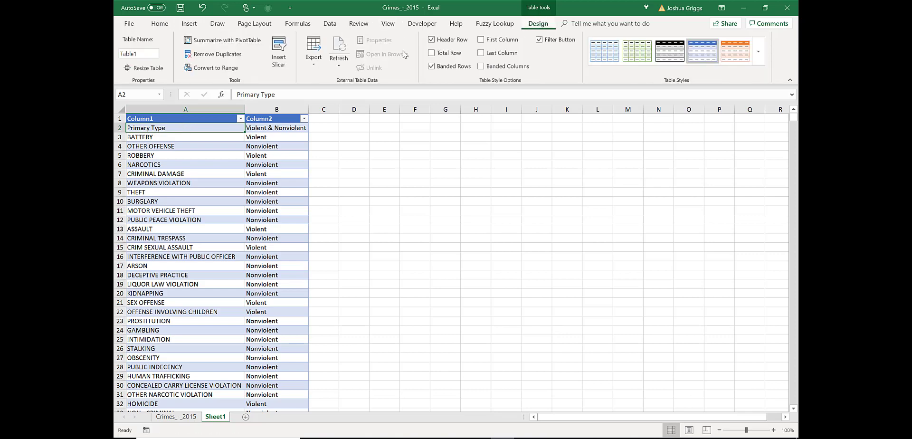
click(212, 67)
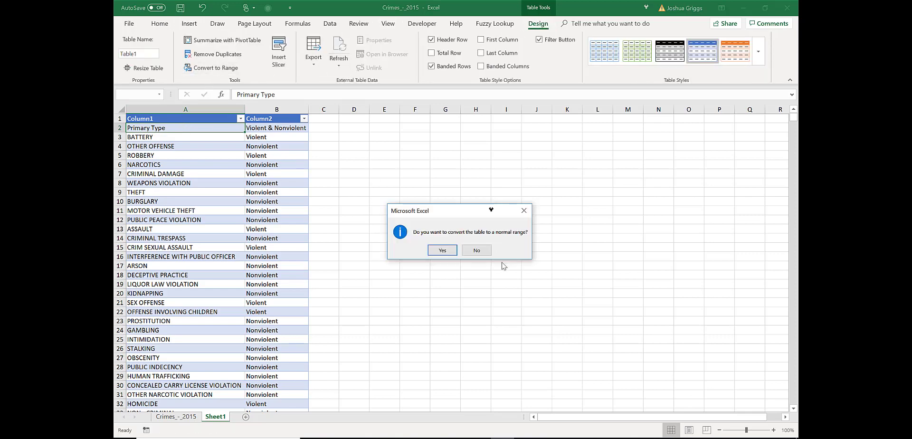
click(442, 251)
Create Table2 from the crime-type data with headers, then return to Crimes_-_2015
click(191, 25)
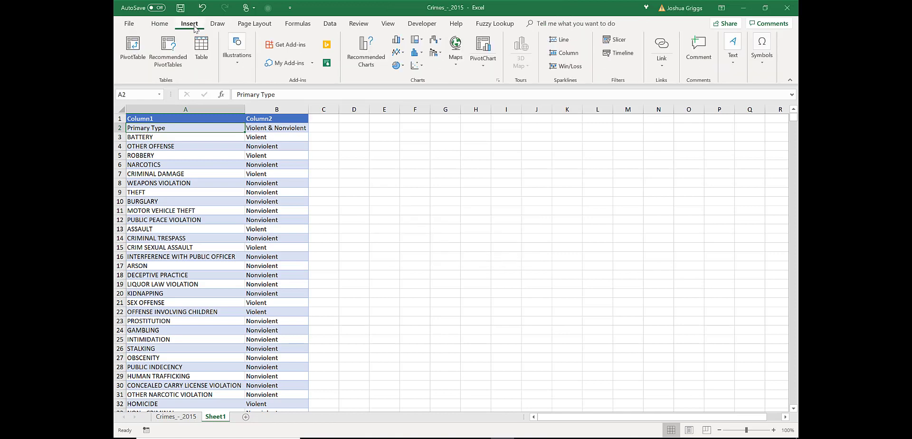
click(202, 56)
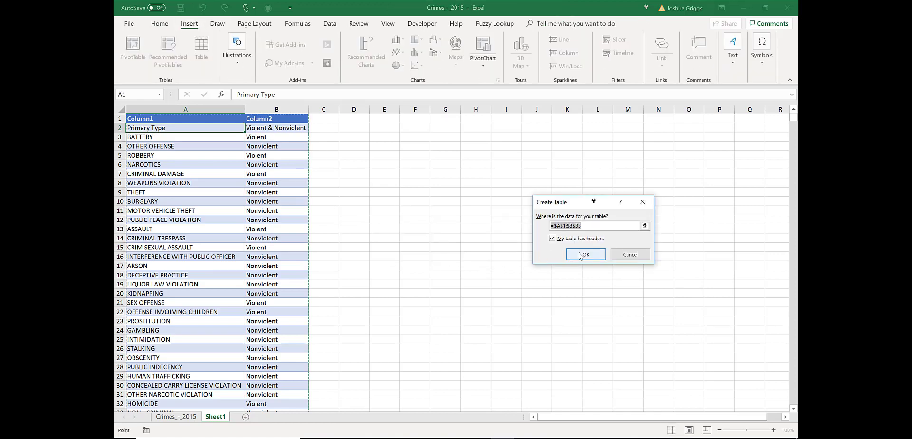
click(580, 256)
click(445, 193)
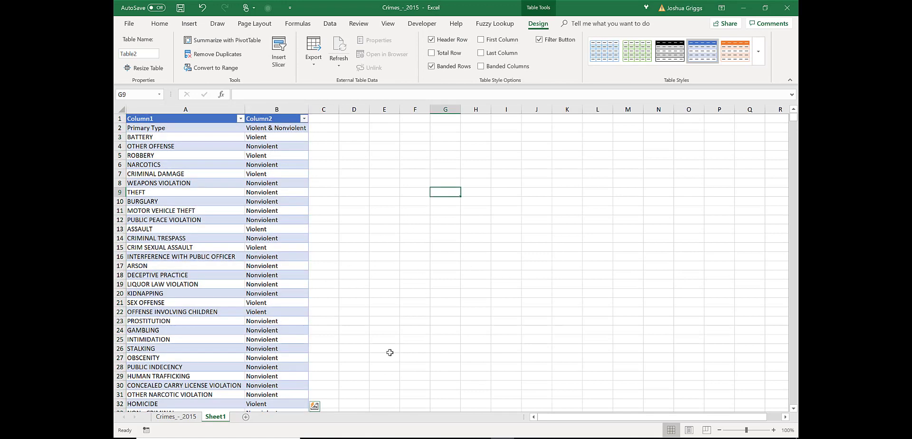
click(176, 416)
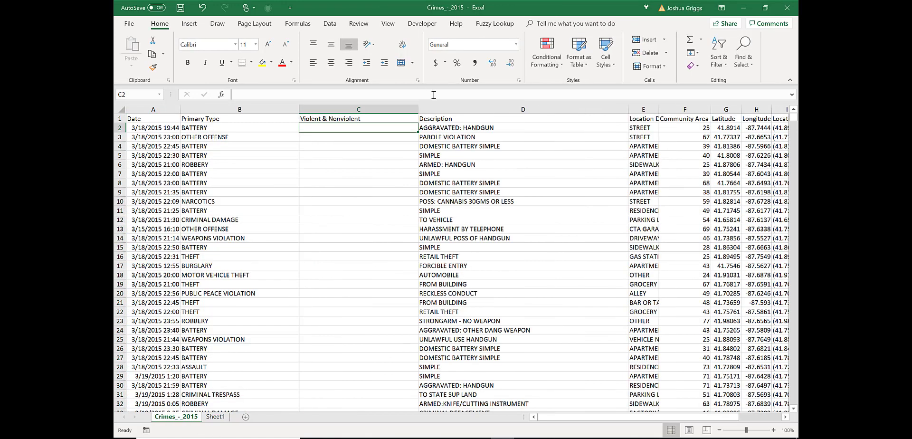
Begin a VLOOKUP formula in C2 using B2 as the lookup value
text(=V)
key(Tab)
key(BackSpace)
key(BackSpace)
key(BackSpace)
key(BackSpace)
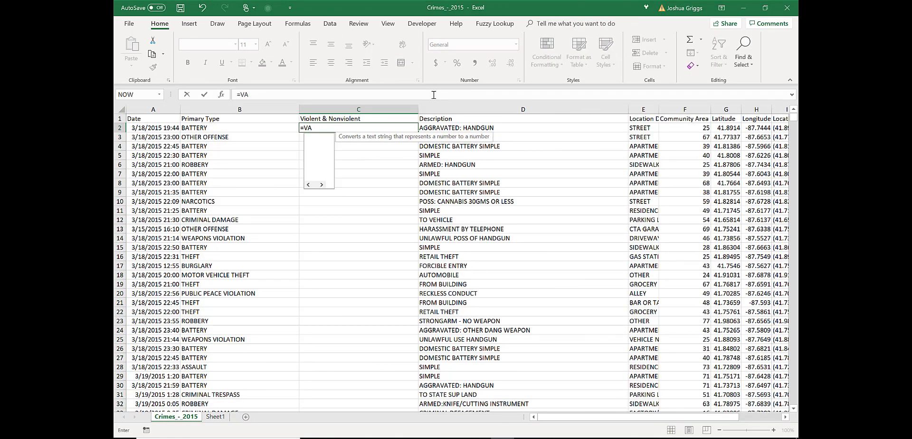
key(BackSpace)
text(LO)
key(Tab)
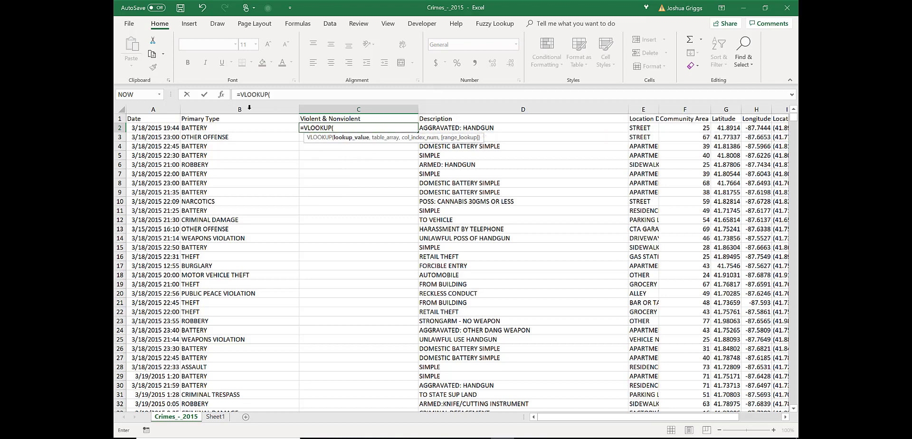
click(227, 129)
text(,)
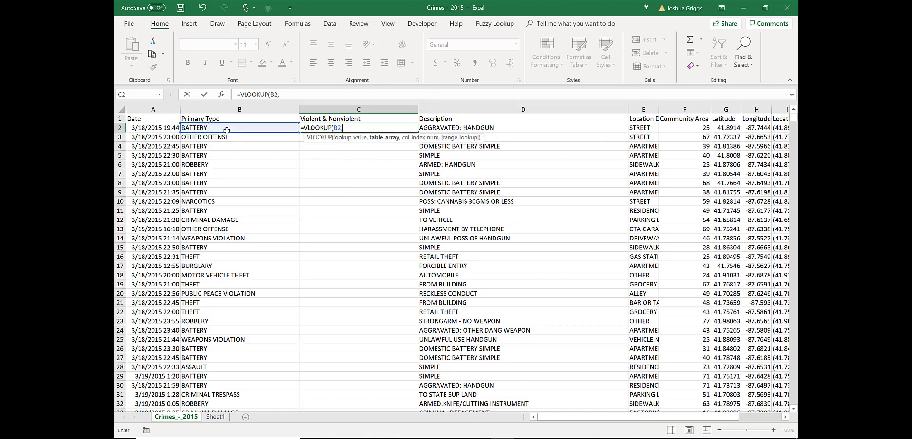
Complete it as =VLOOKUP(B2,Table2,2,FALSE) with Sheet1's table and exact match
click(215, 416)
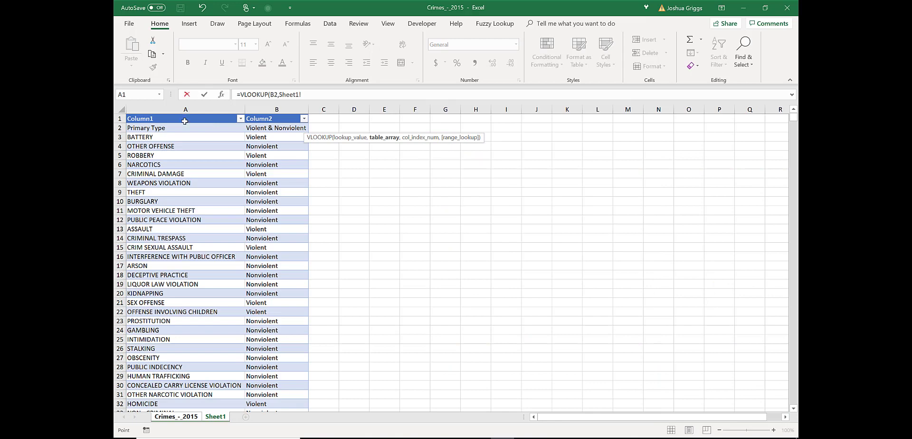
drag(186, 128, 275, 128)
key(ctrl+shift+Down)
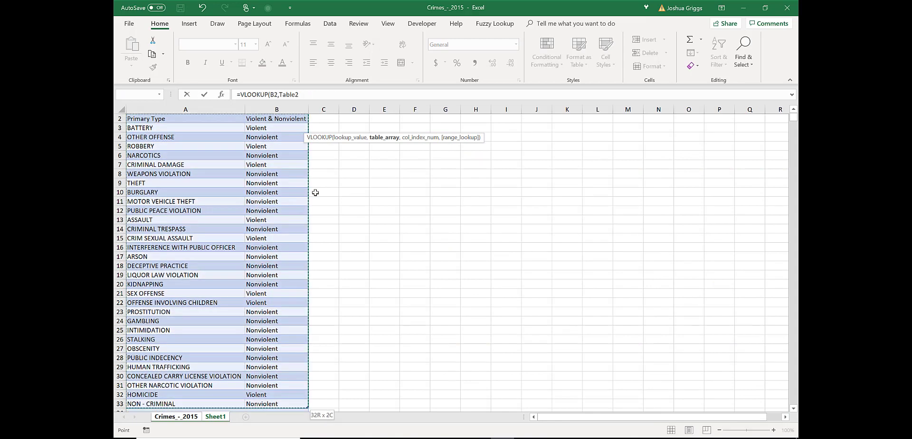
click(301, 95)
text(,)
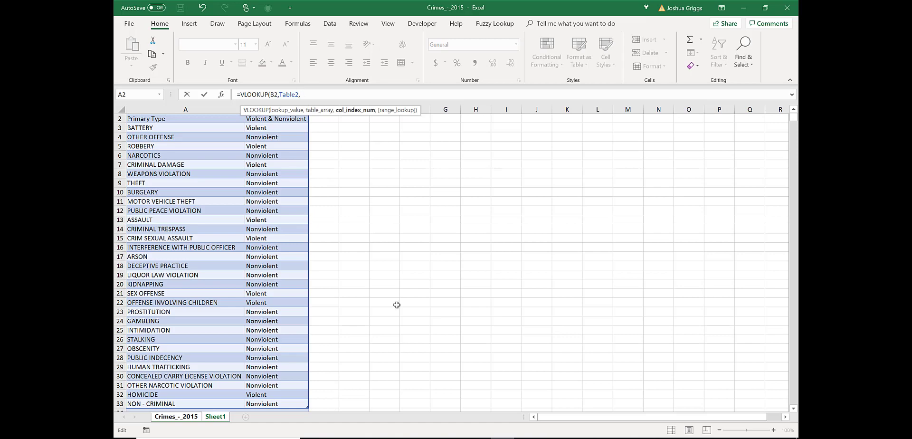
scroll(368, 222, up, 1)
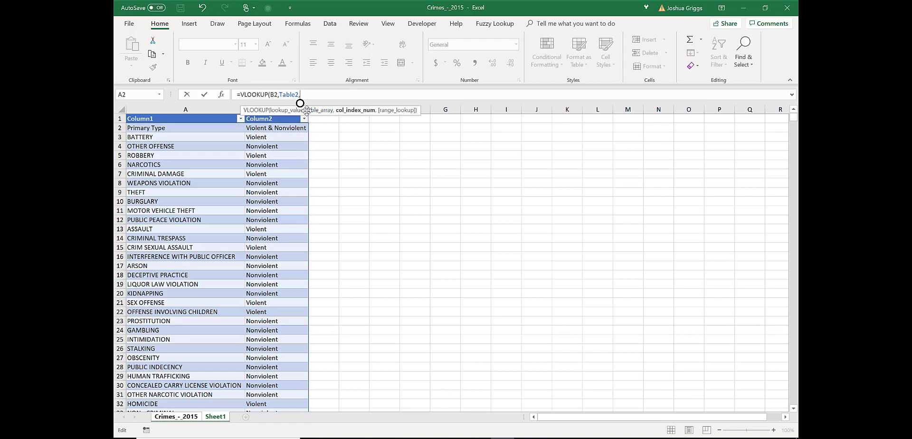
text(2,)
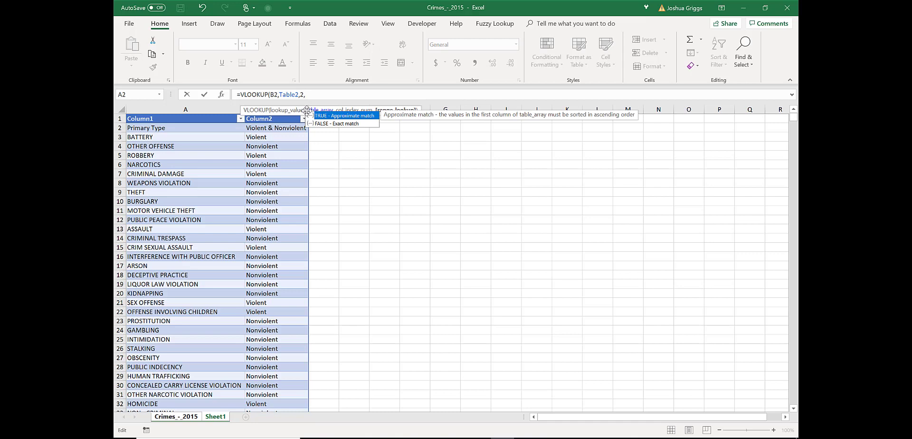
key(Down)
key(Tab)
text())
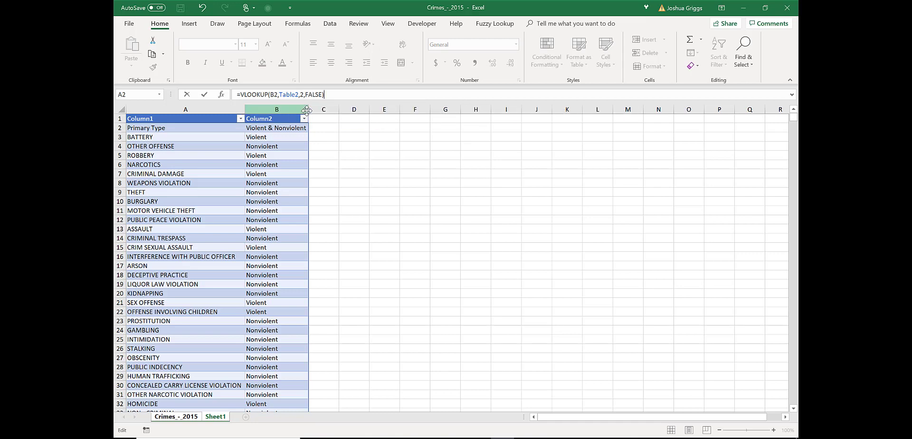
key(Return)
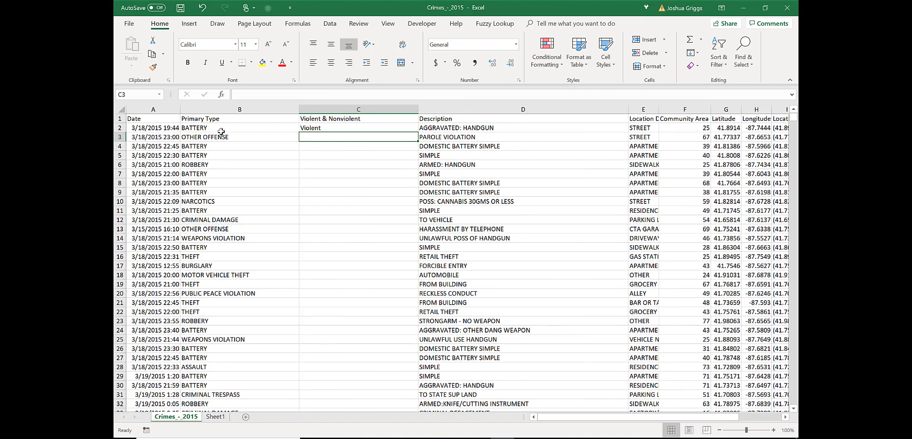
Fill C2's VLOOKUP formula down all of column C using the fill handle
click(368, 128)
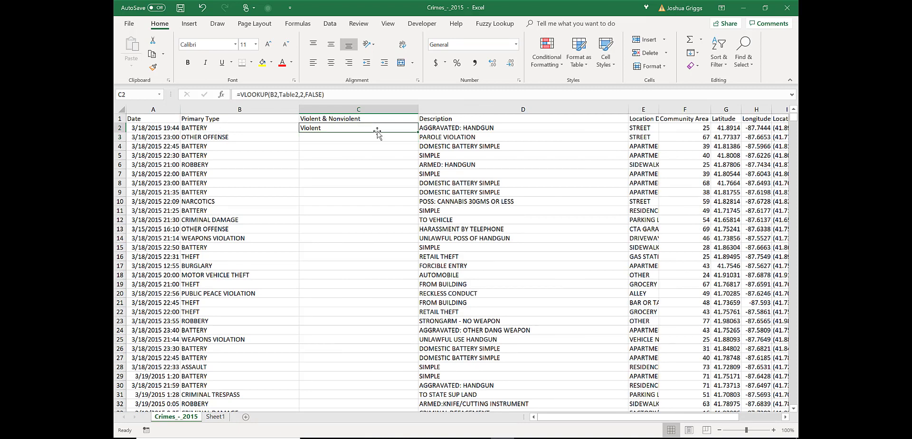
double_click(417, 133)
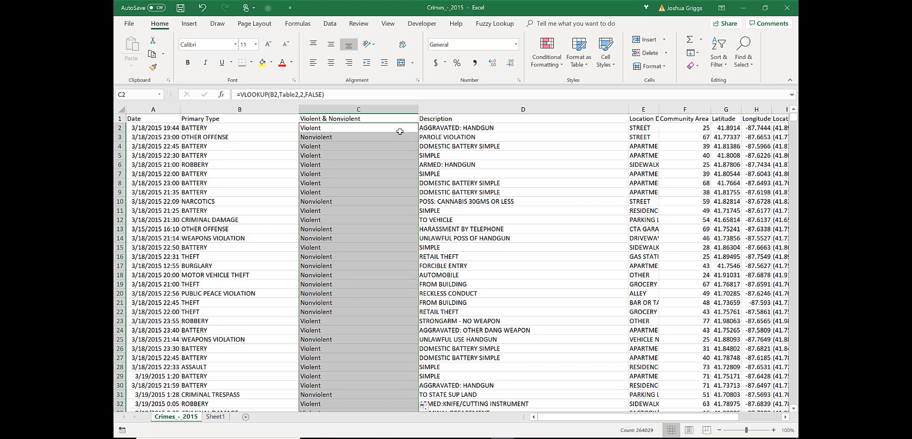
click(388, 131)
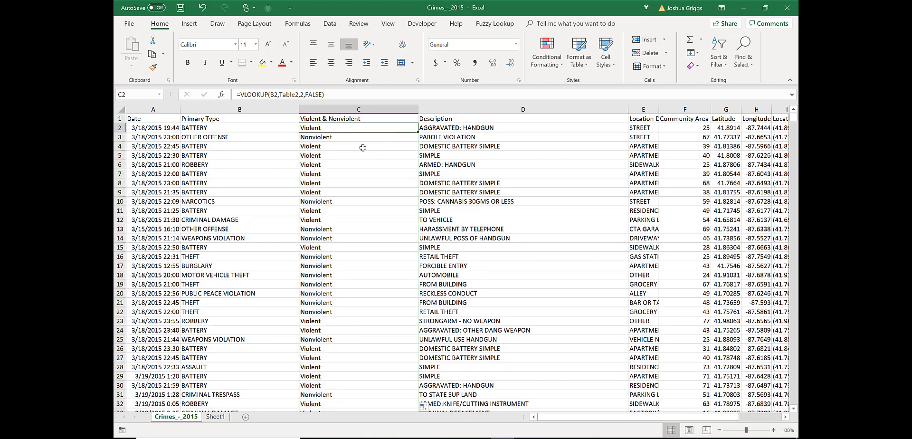